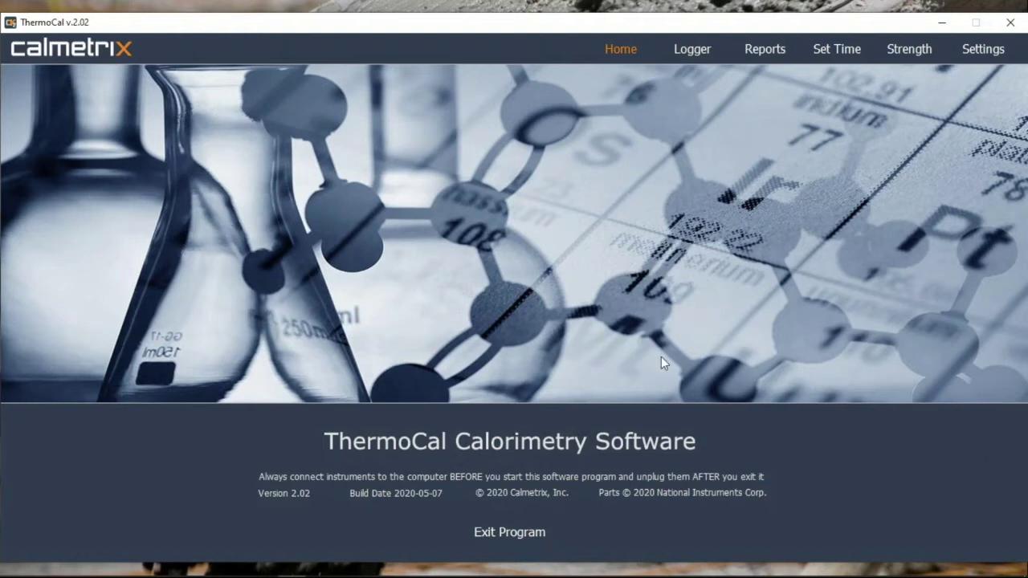
# On the Reports page, import all four sensor logs from '1a Retarding Effect of Color.ccfcallog'.
pyautogui.click(767, 51)
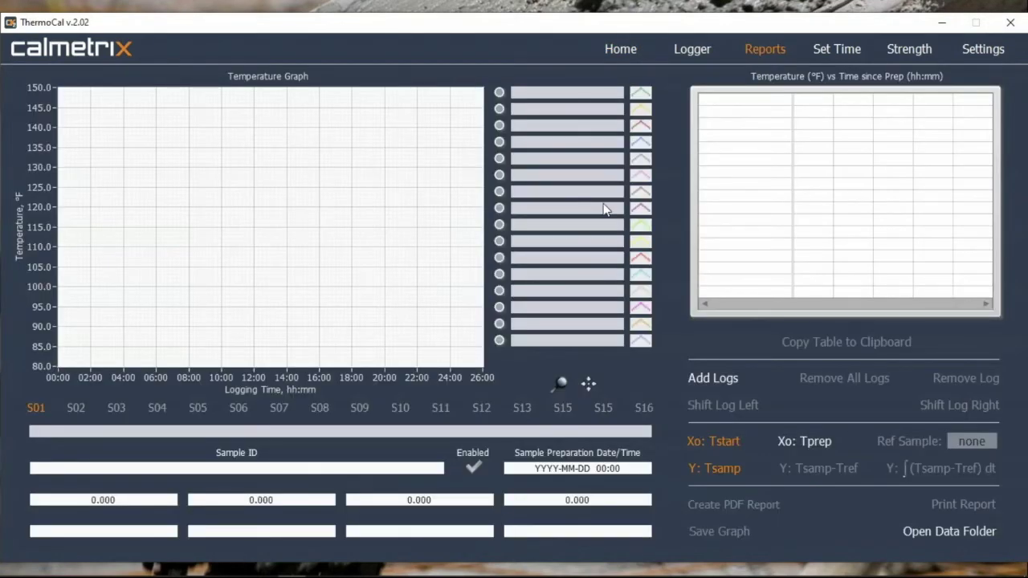
pyautogui.click(724, 384)
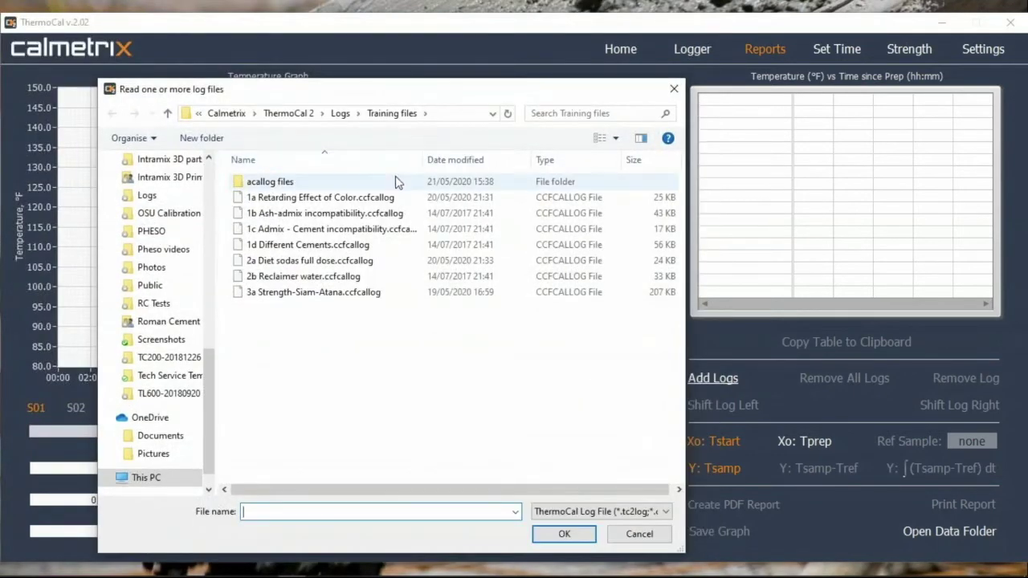
pyautogui.click(364, 201)
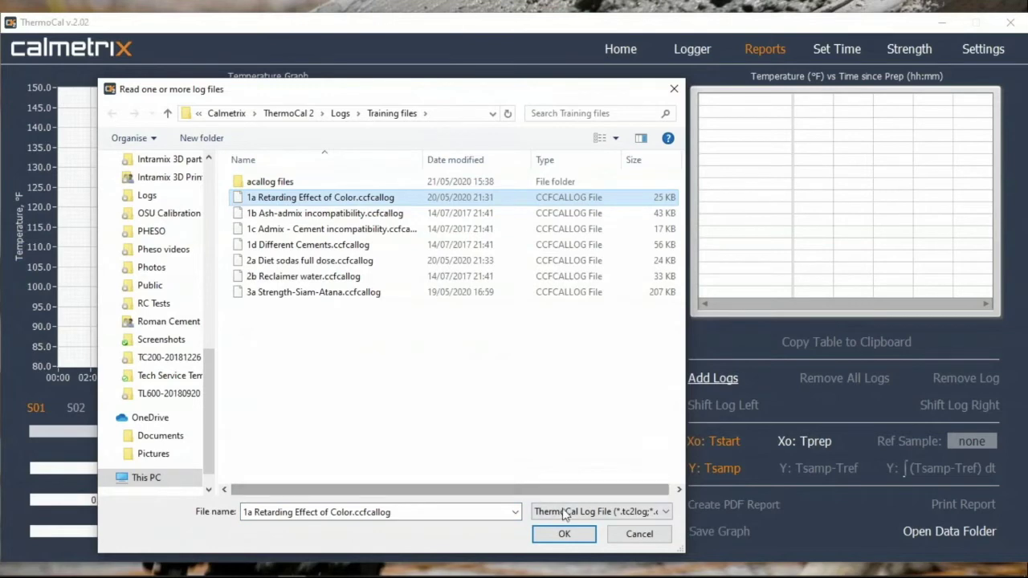
pyautogui.click(564, 534)
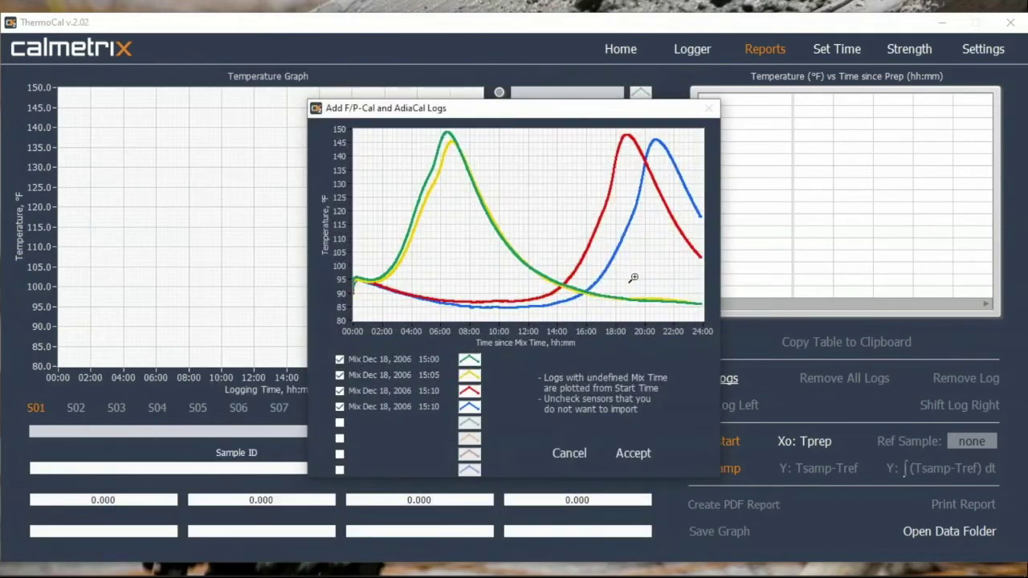
pyautogui.click(633, 453)
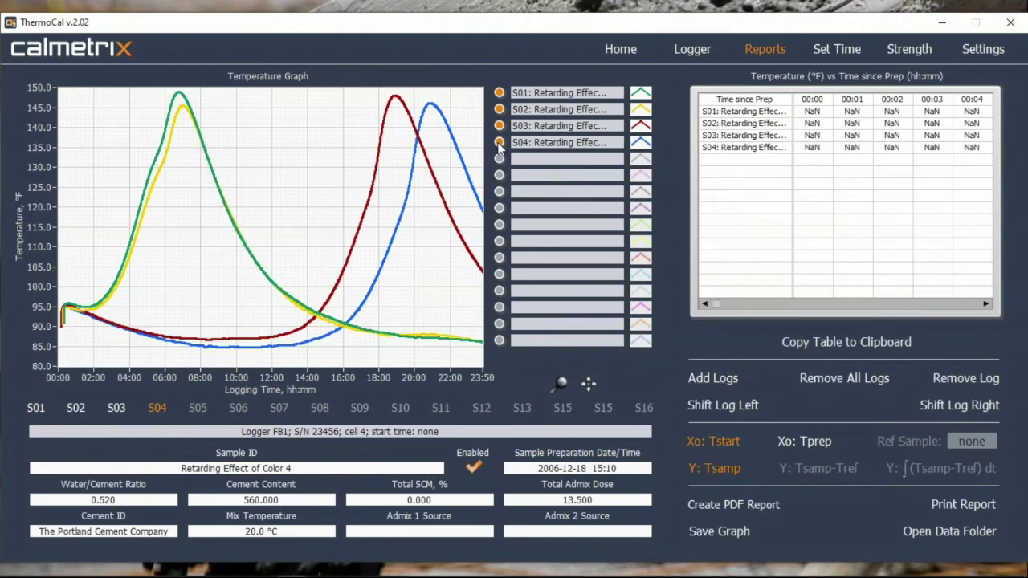
# Switch off the S04, S03, S02 and S01 temperature curves.
pyautogui.click(499, 142)
pyautogui.click(499, 126)
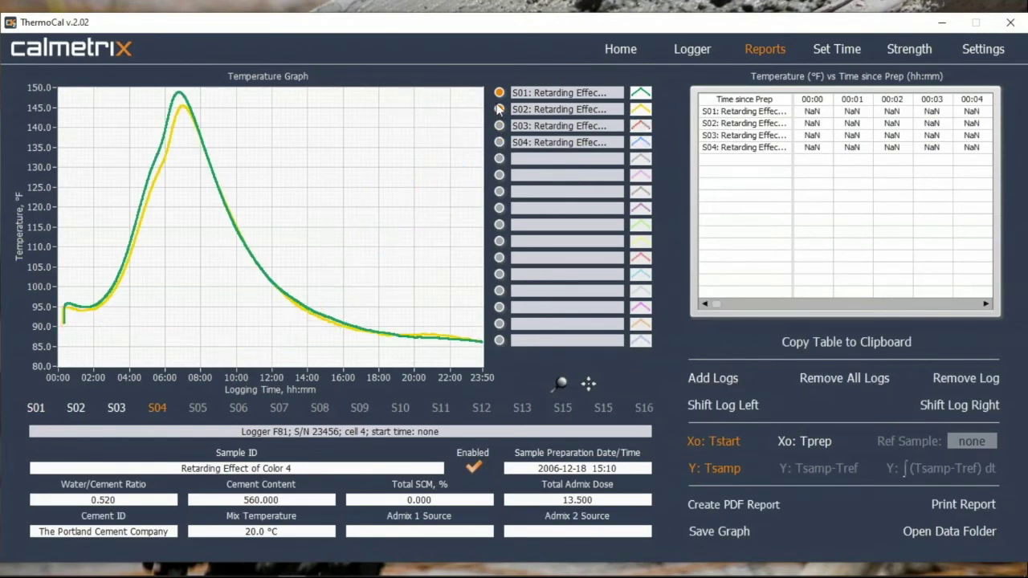
pyautogui.click(499, 109)
pyautogui.click(499, 94)
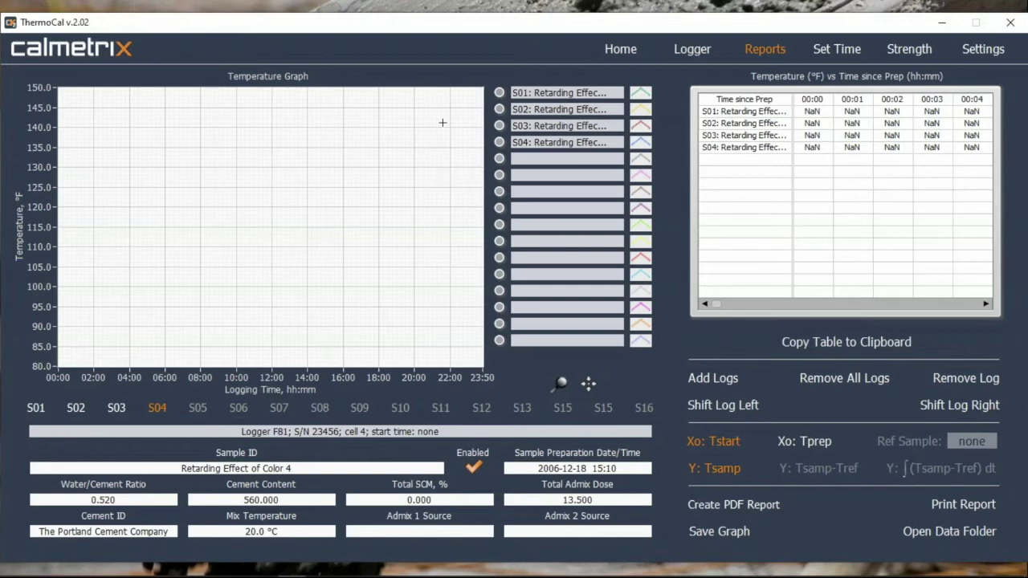
# Turn the S04, S03 and S01 curves back on, keeping S02 hidden.
pyautogui.click(499, 143)
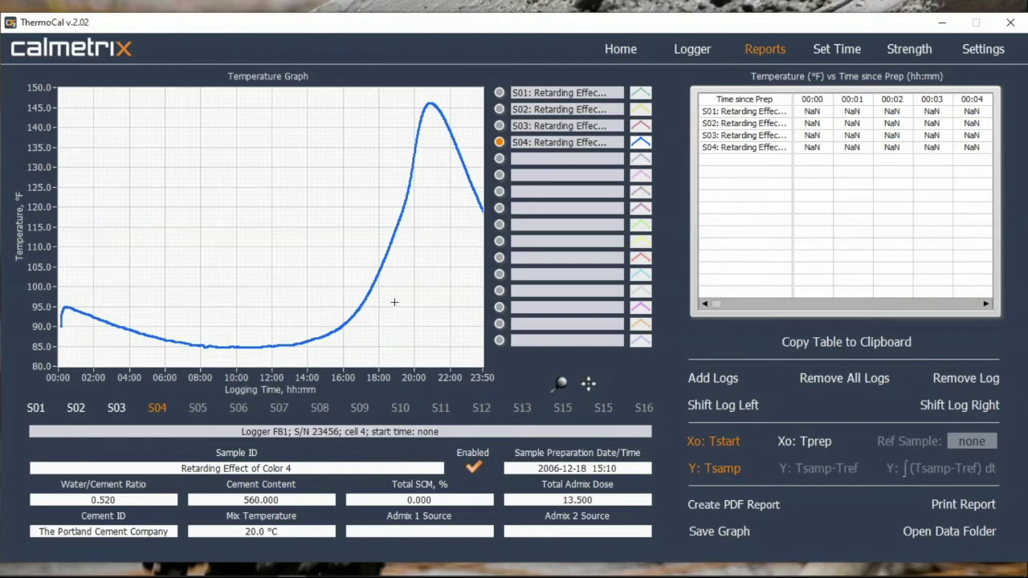
pyautogui.click(500, 127)
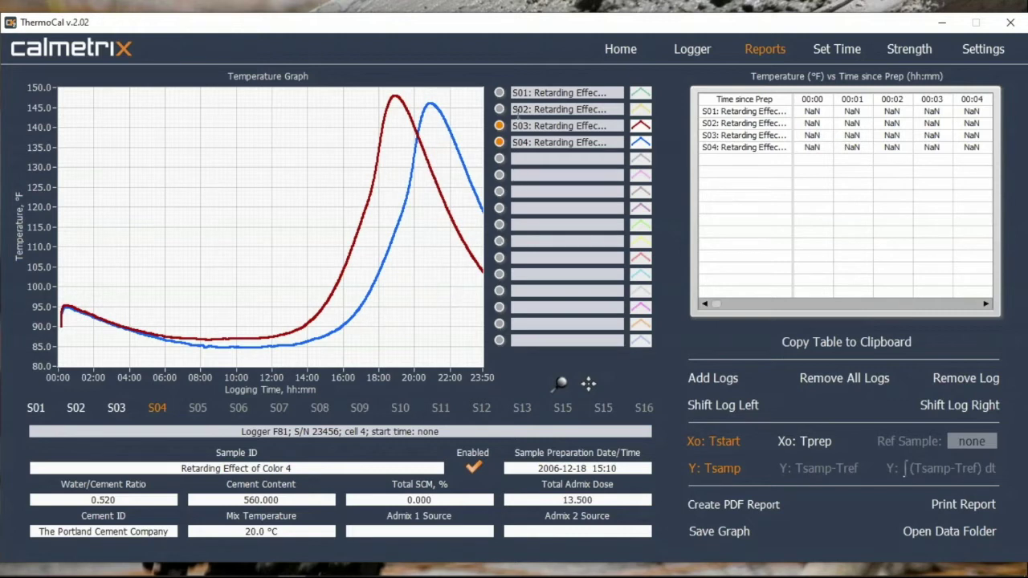
pyautogui.click(499, 94)
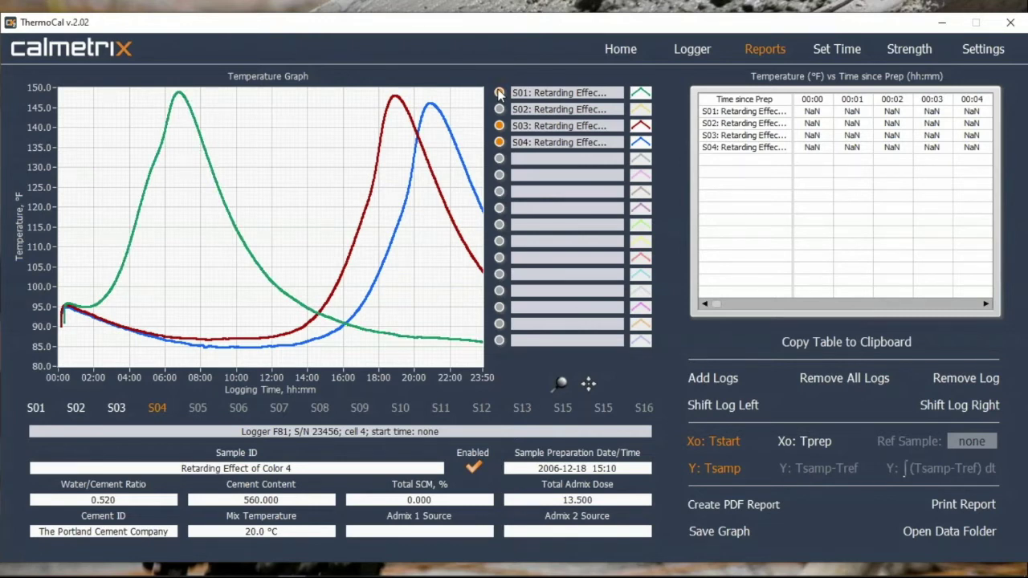
# Turn the S02 curve back on, then go to the Set Time page.
pyautogui.click(500, 110)
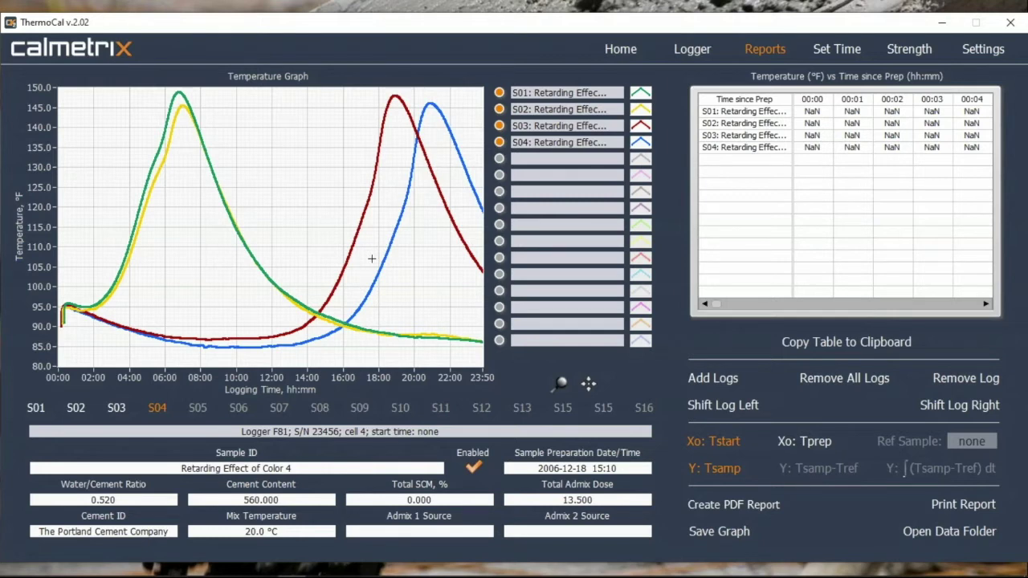
pyautogui.click(842, 52)
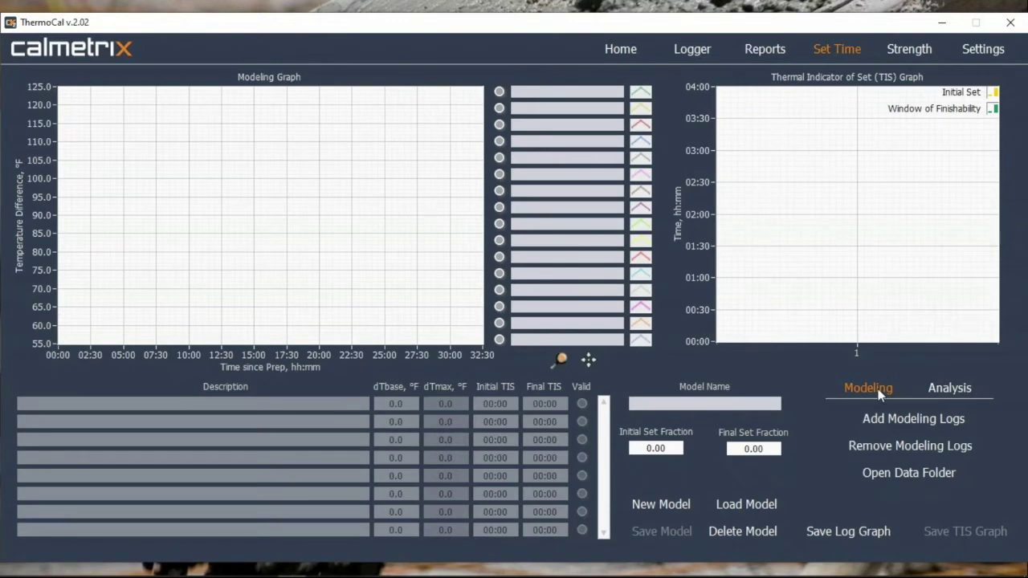
pyautogui.click(956, 390)
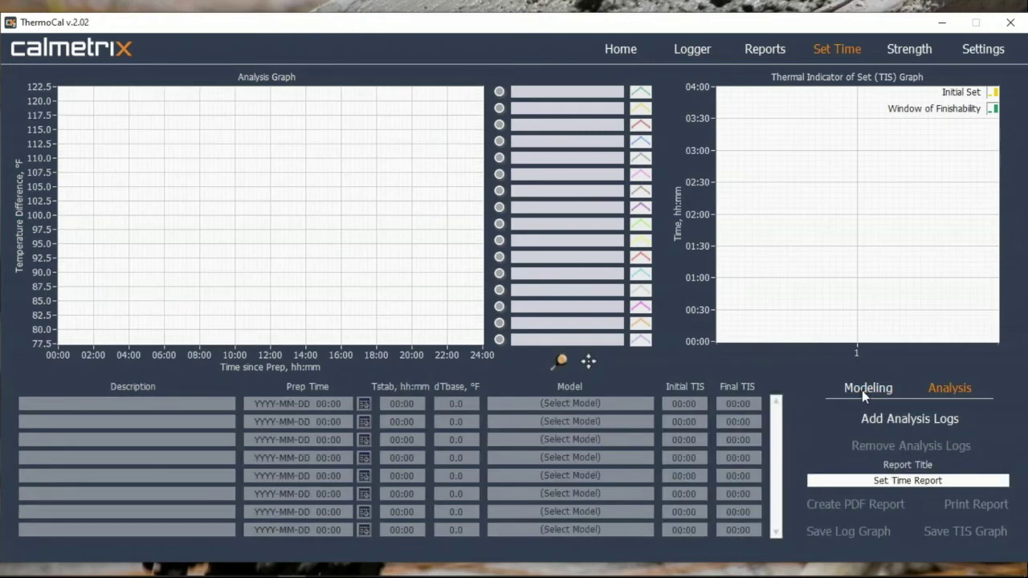
pyautogui.click(862, 390)
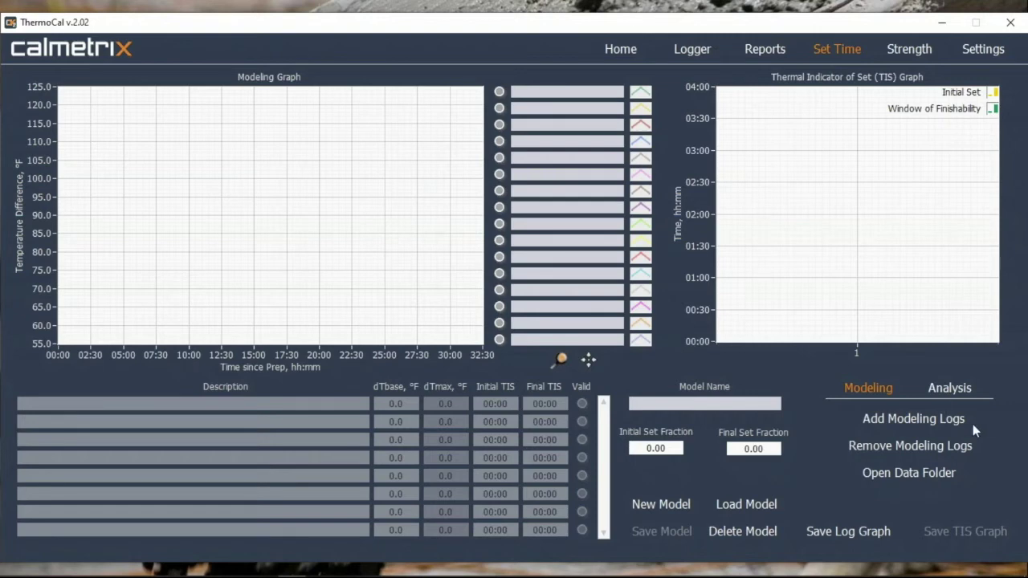
# Import only the green sensor log from the Reclaimed Water file, excluding yellow, red and blue.
pyautogui.click(929, 423)
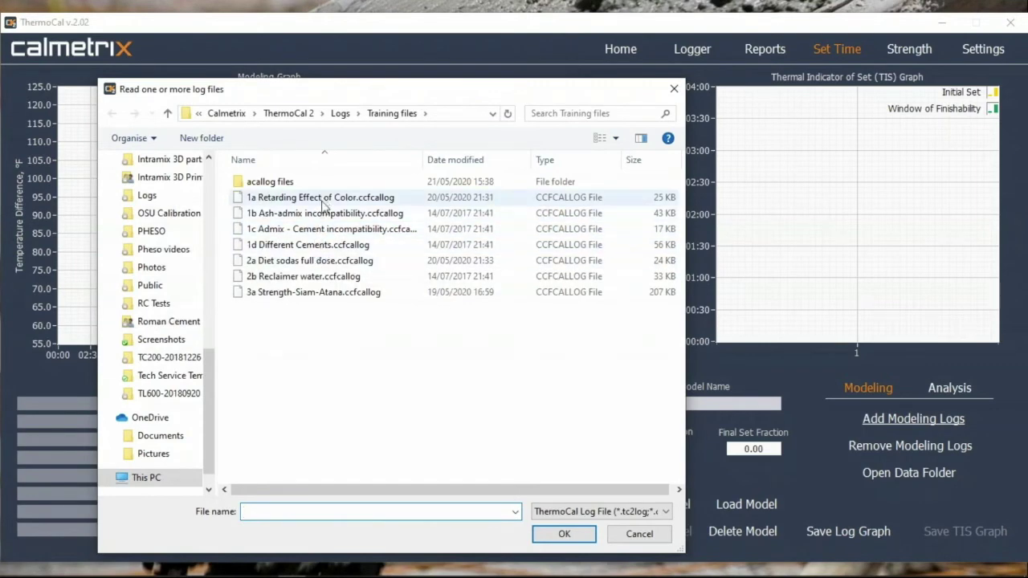
pyautogui.click(312, 278)
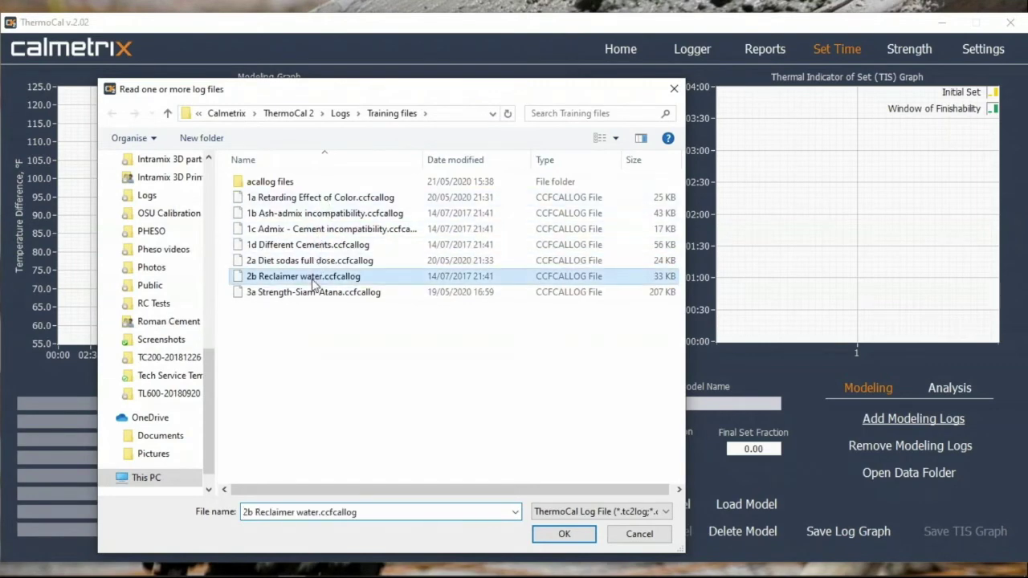
pyautogui.click(566, 534)
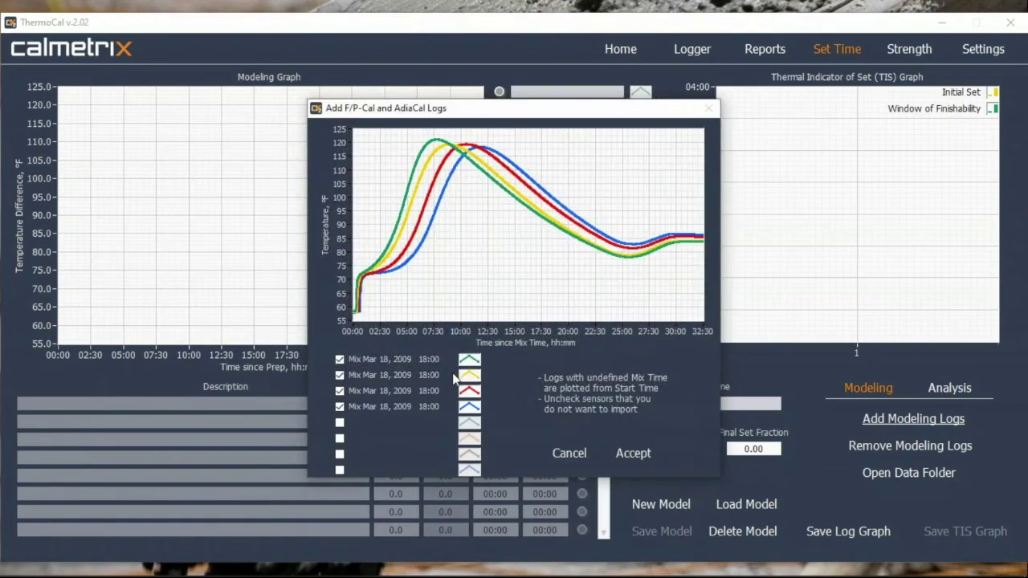
pyautogui.click(340, 375)
pyautogui.click(340, 391)
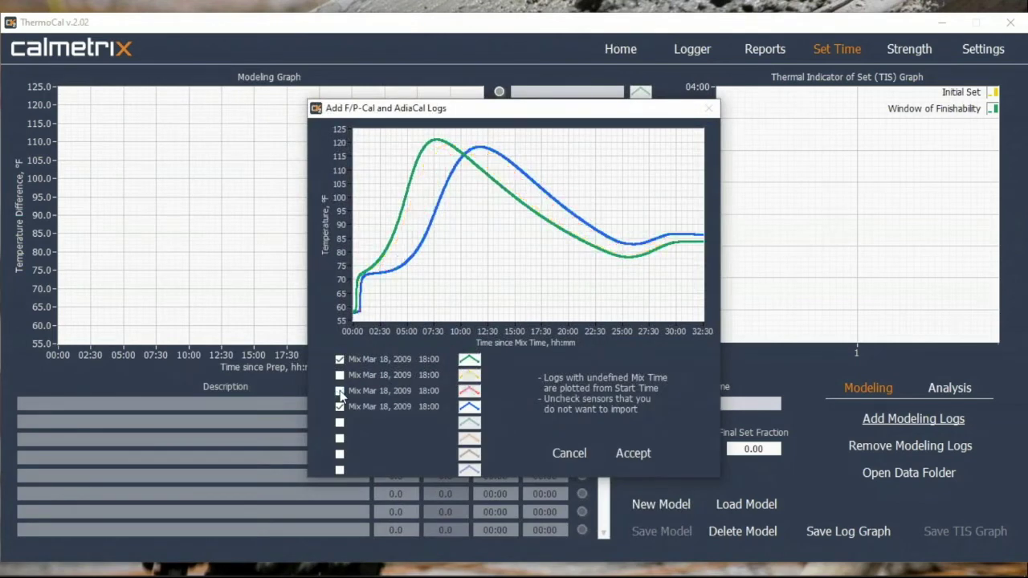
pyautogui.click(340, 406)
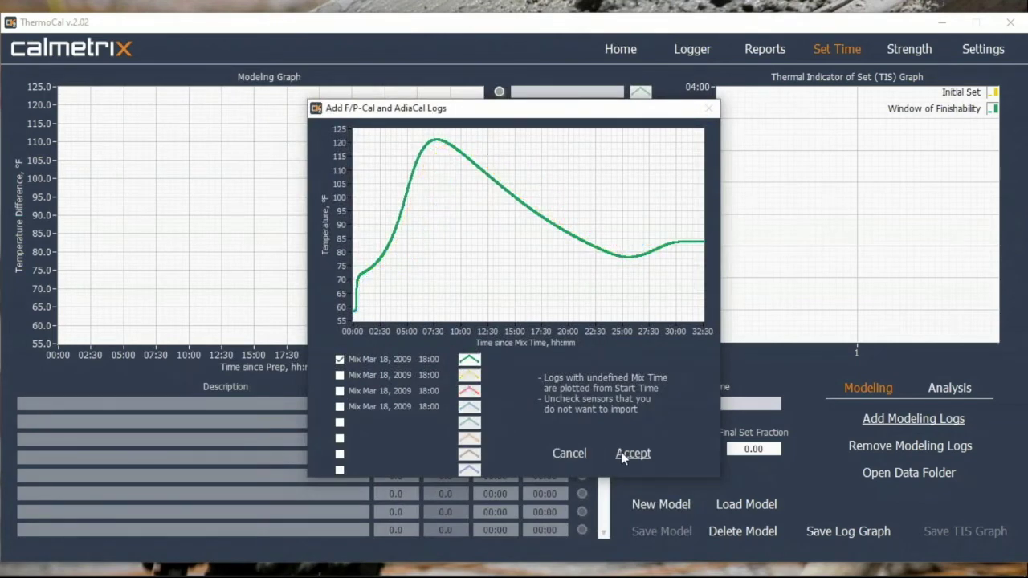
pyautogui.click(621, 452)
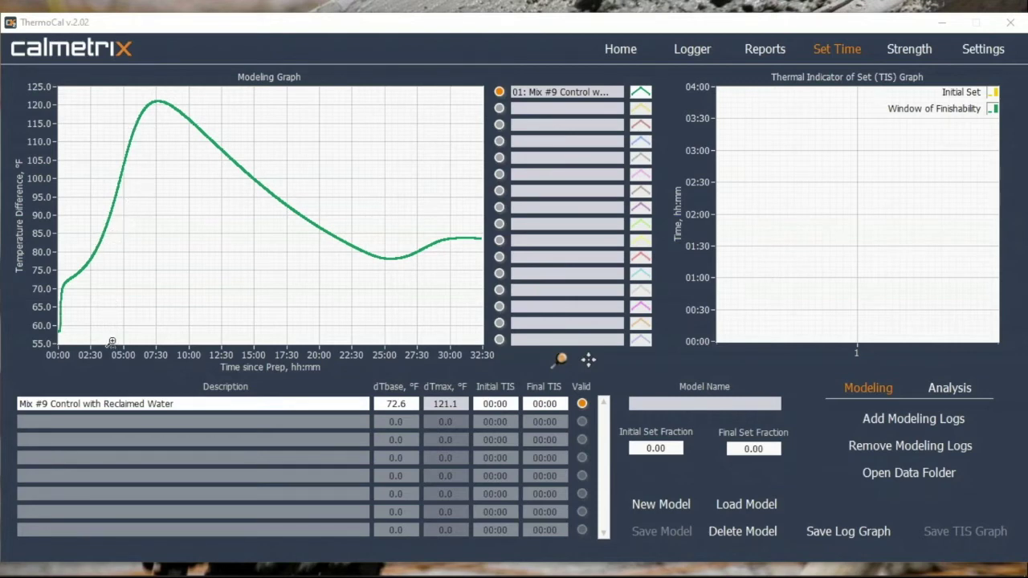
# Set the Mix #9 log's Initial TIS to 03:50.
pyautogui.doubleClick(486, 404)
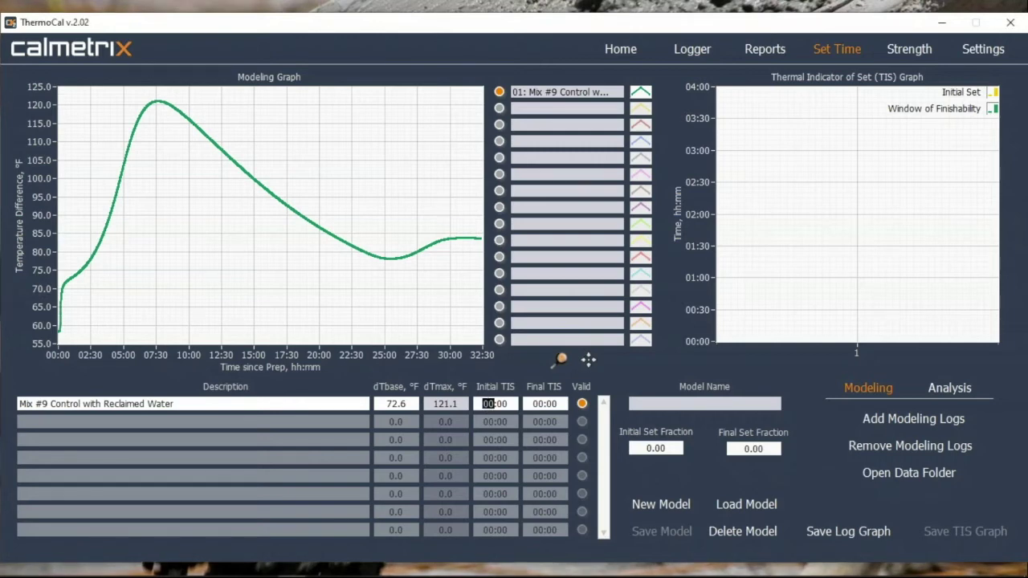
pyautogui.write('3')
pyautogui.doubleClick(501, 405)
pyautogui.write('50')
pyautogui.press('Return')
# Set the Mix #9 log's Final TIS to 05:00.
pyautogui.doubleClick(544, 404)
pyautogui.write('50')
pyautogui.press('Return')
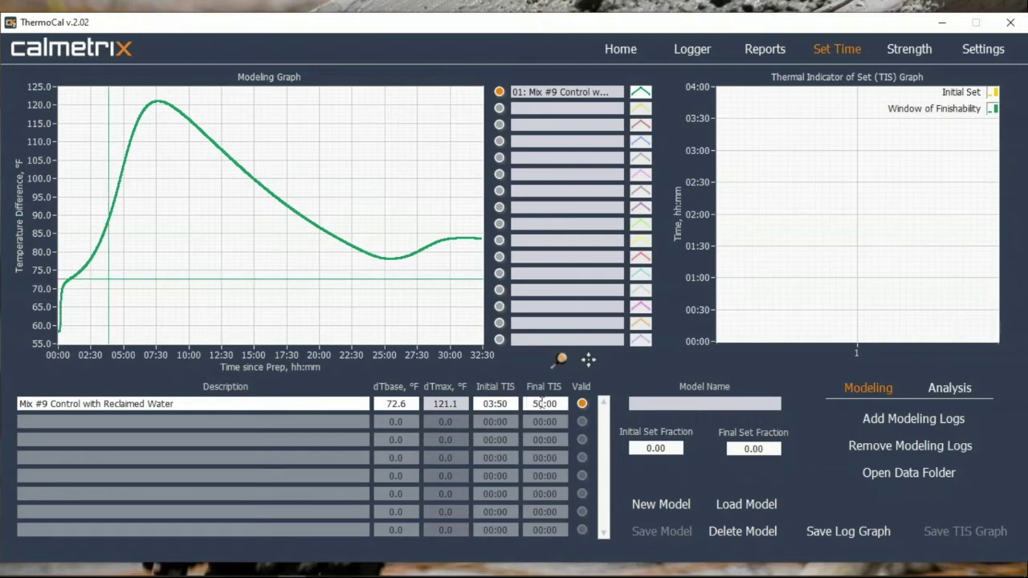
pyautogui.doubleClick(543, 404)
pyautogui.write('05')
pyautogui.press('Return')
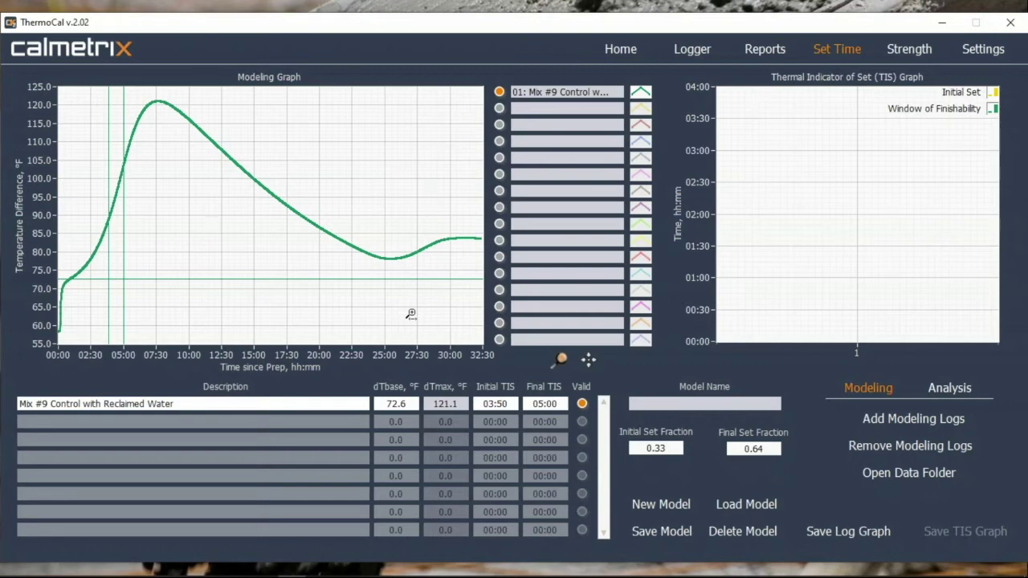
pyautogui.doubleClick(660, 450)
# Remove all modeling logs and set the initial and final set fractions to 0.33 and 0.66.
pyautogui.click(900, 448)
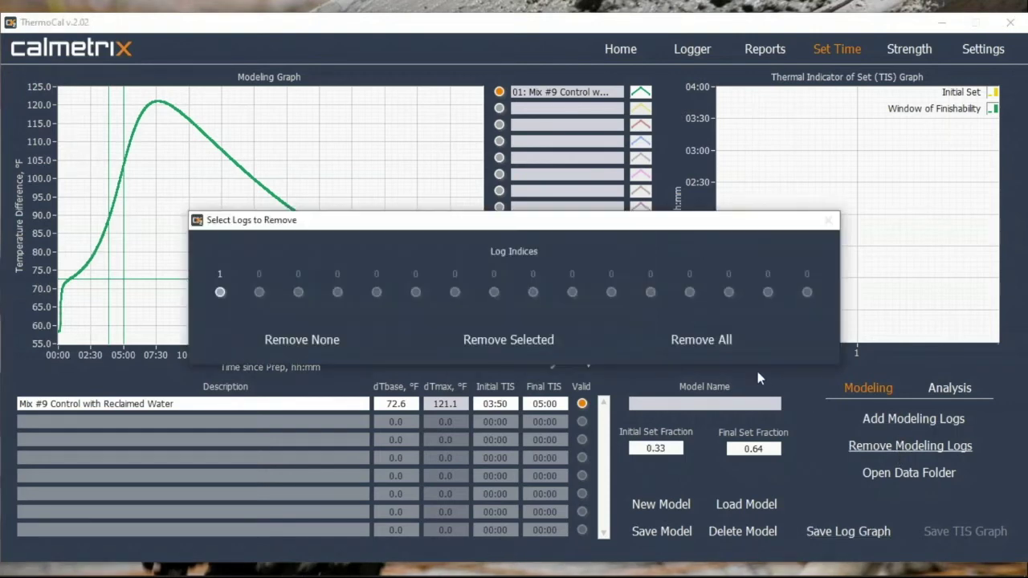
pyautogui.click(718, 339)
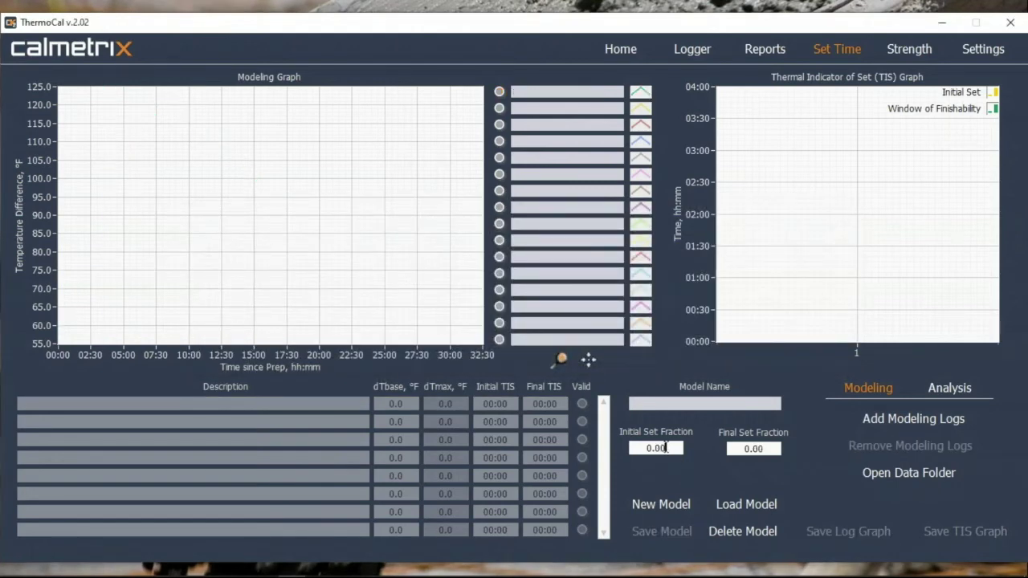
pyautogui.click(665, 448)
pyautogui.press('BackSpace')
pyautogui.press('BackSpace')
pyautogui.write('33')
pyautogui.click(765, 451)
pyautogui.press('BackSpace')
pyautogui.press('BackSpace')
pyautogui.write('66')
# Save the set time model under the name 'ONE THIRD TWO THIRDS'.
pyautogui.click(655, 533)
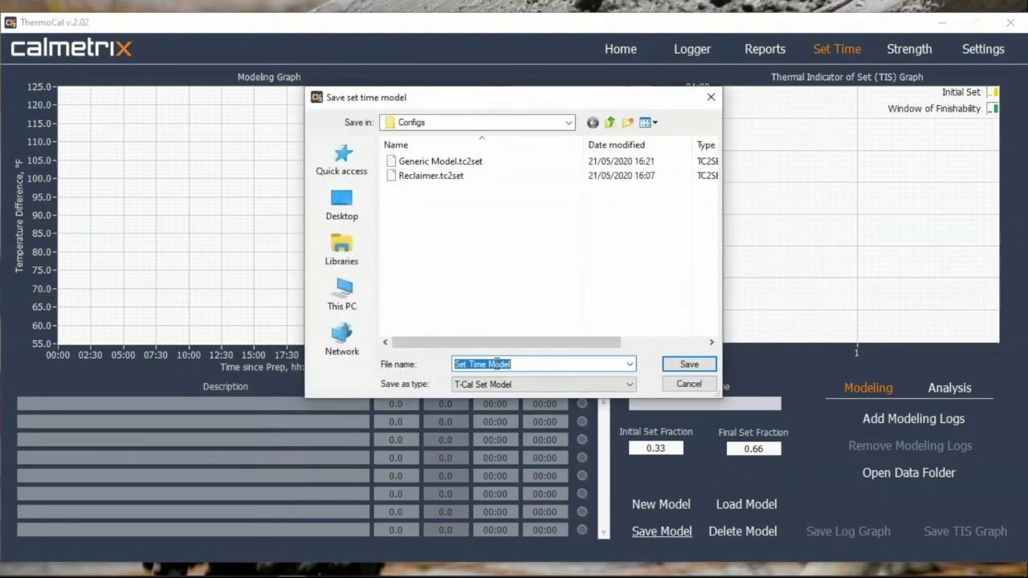
pyautogui.write('ONE ')
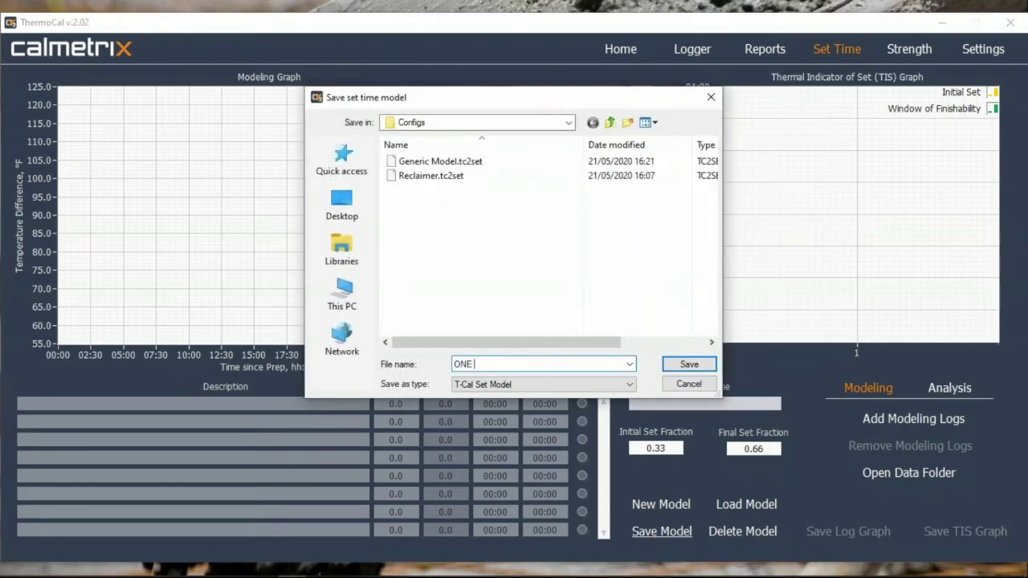
pyautogui.write('THIRD TWO THIRDS')
pyautogui.click(689, 363)
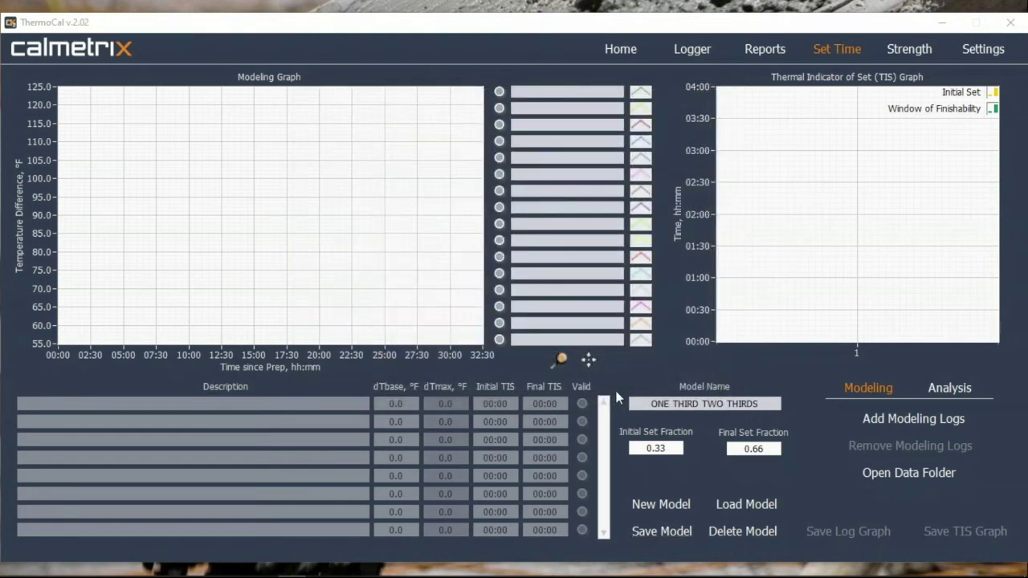
# In Set Time Analysis, import all four logs from '2a Diet sodas full dose.ccfcallog'.
pyautogui.click(945, 387)
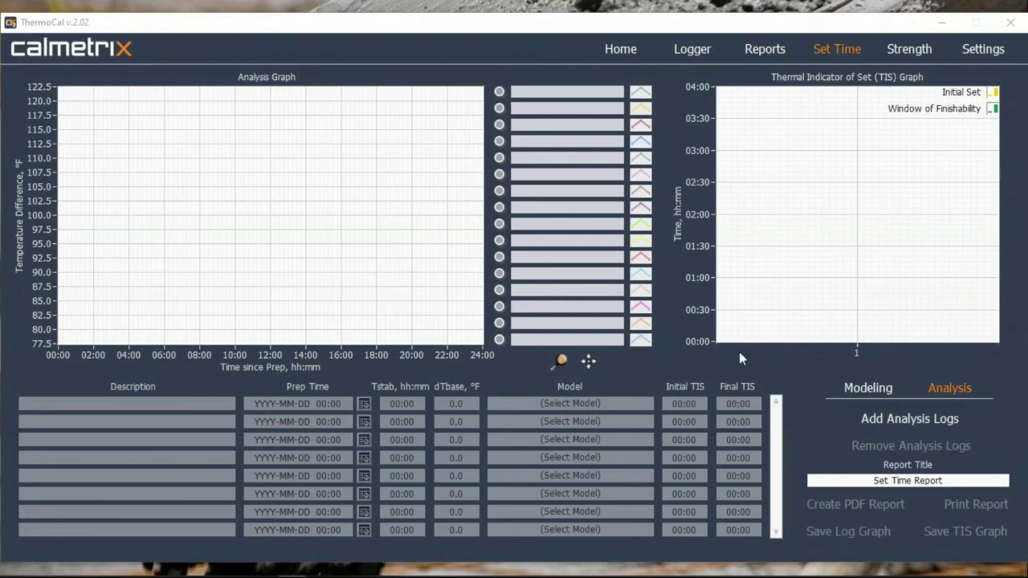
pyautogui.click(887, 419)
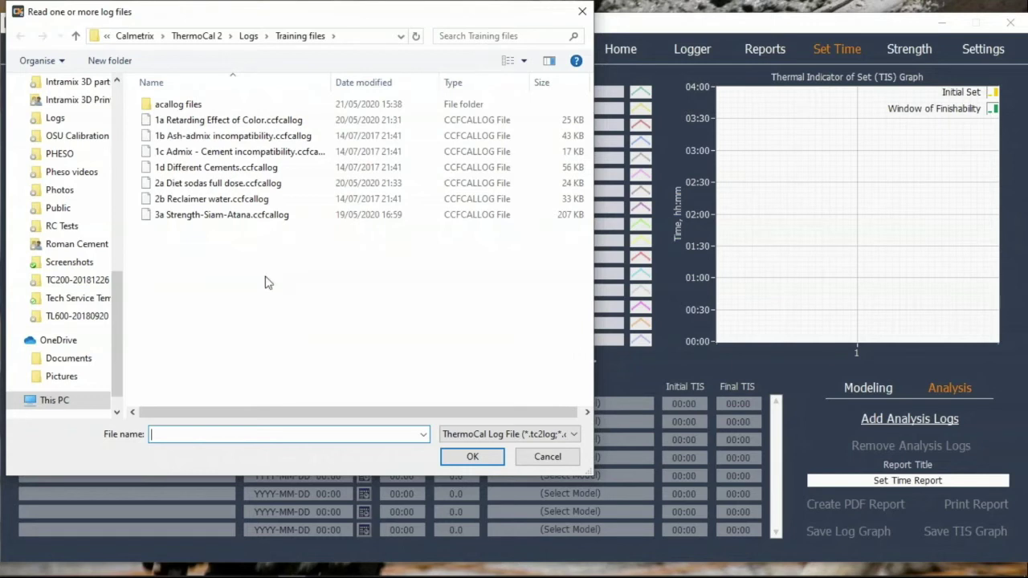
pyautogui.click(193, 187)
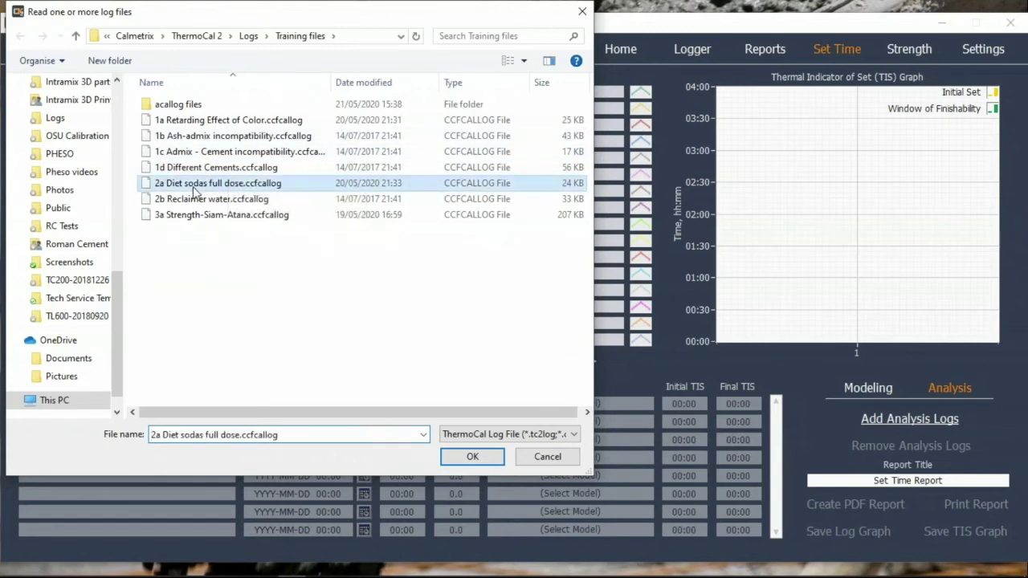
pyautogui.click(482, 461)
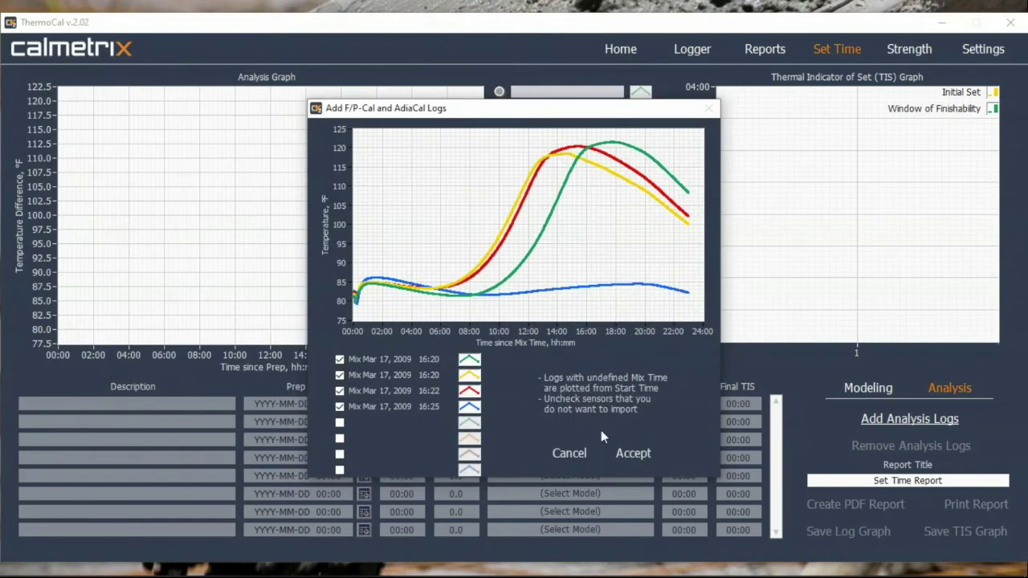
pyautogui.click(633, 454)
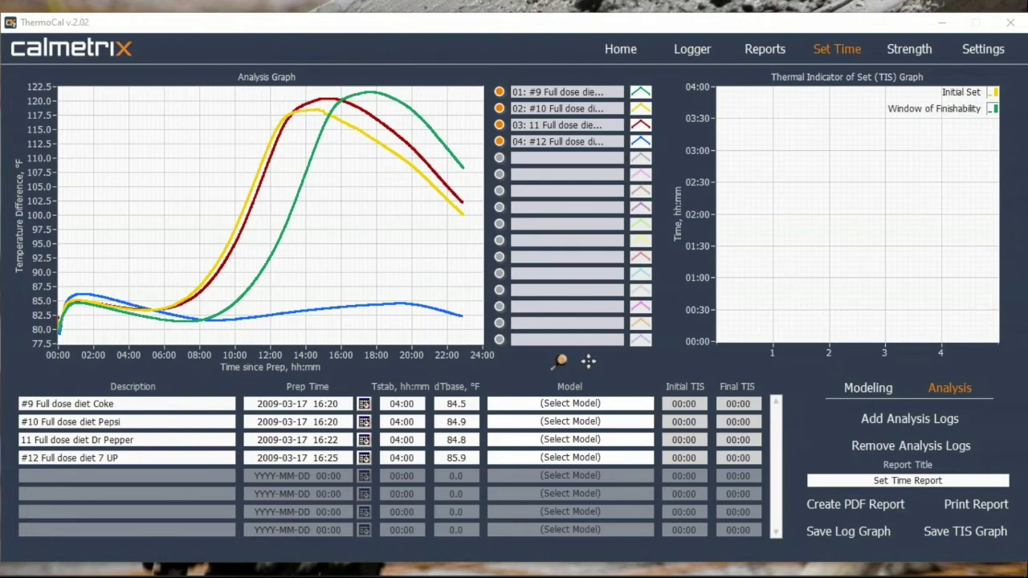
# Assign the ONE THIRD TWO THIRDS model to the Coke, Pepsi, Dr Pepper and 7 UP logs.
pyautogui.click(565, 404)
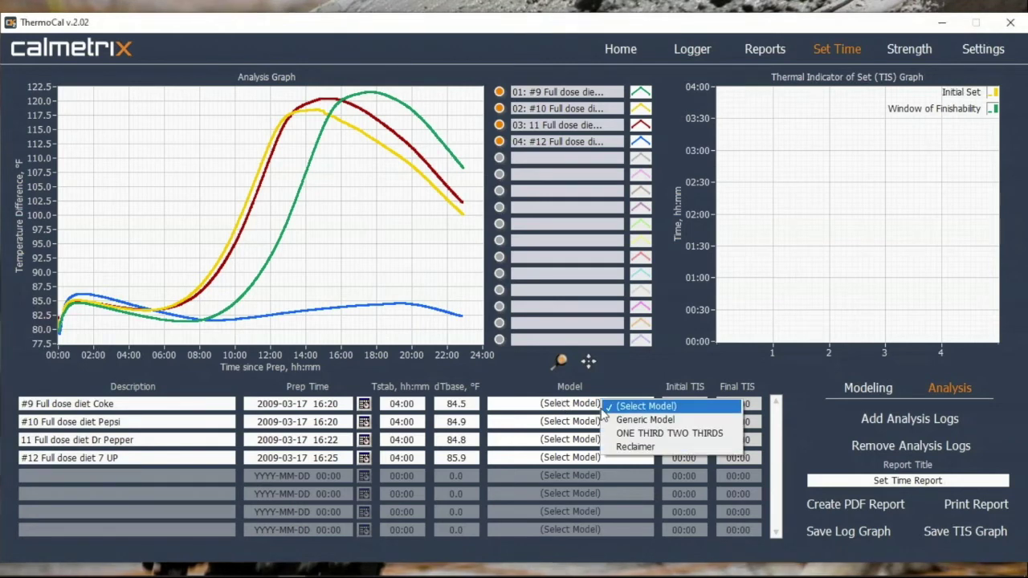
pyautogui.click(626, 434)
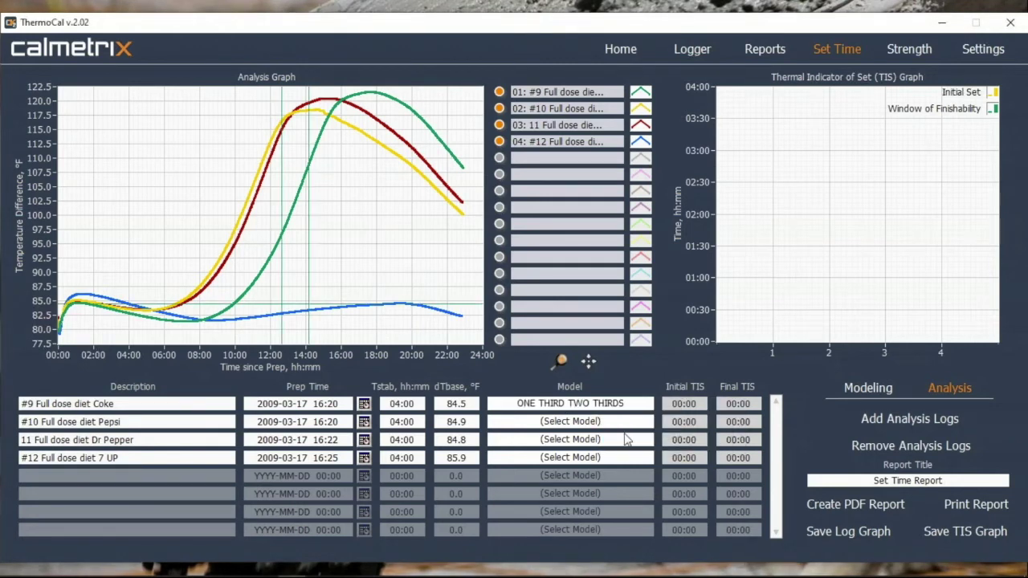
pyautogui.click(585, 422)
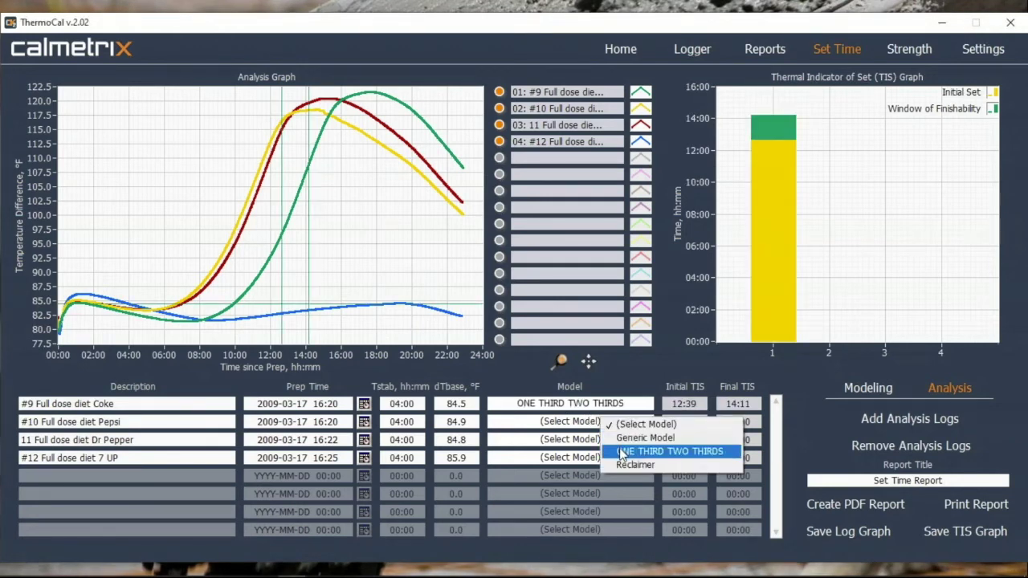
pyautogui.click(679, 451)
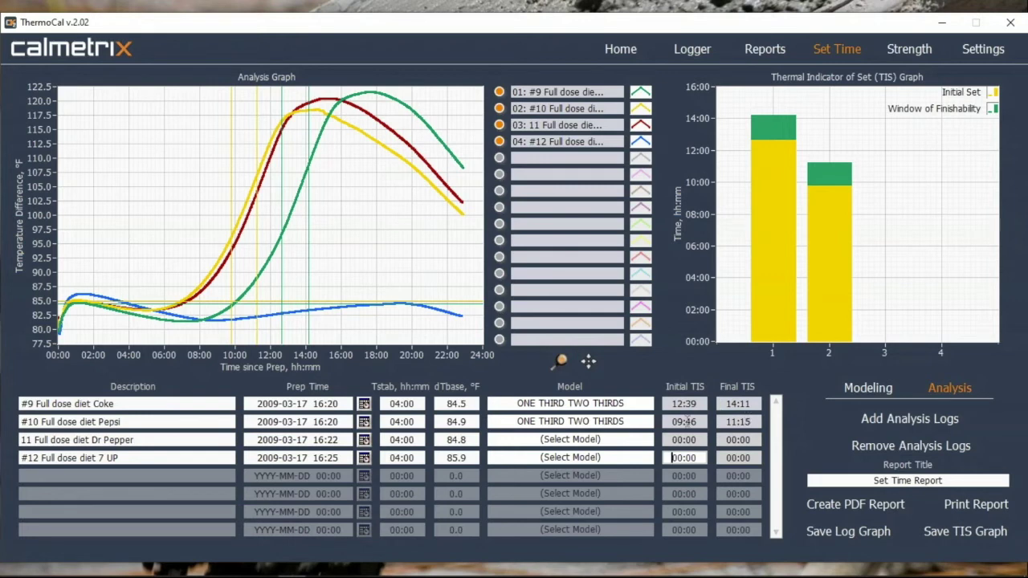
pyautogui.click(596, 441)
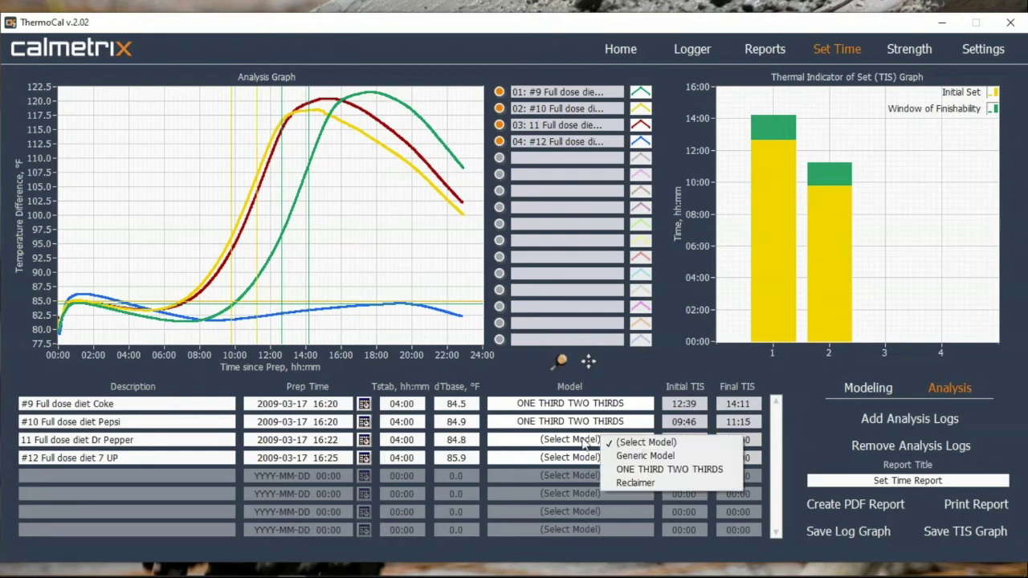
pyautogui.click(635, 469)
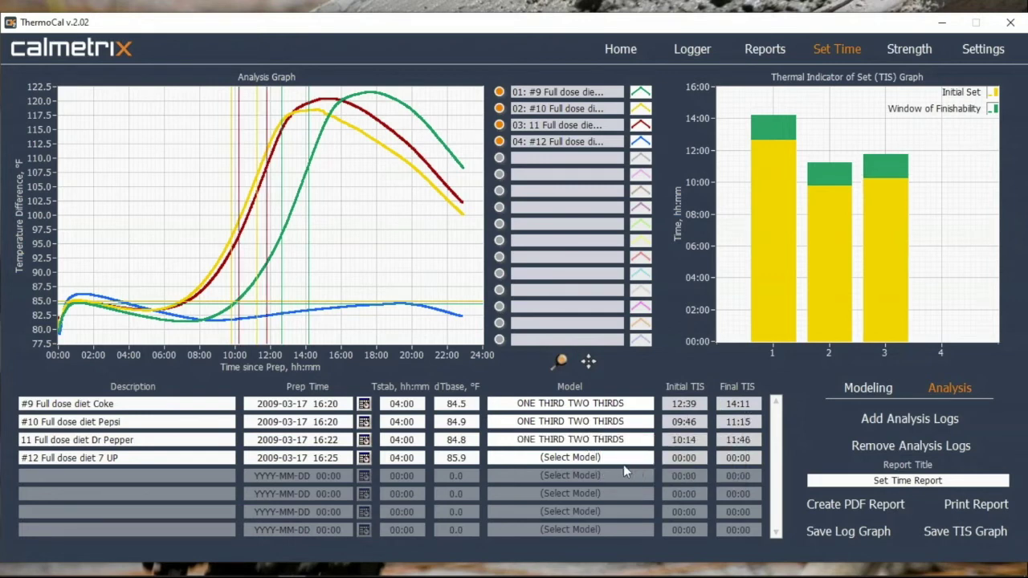
pyautogui.click(583, 458)
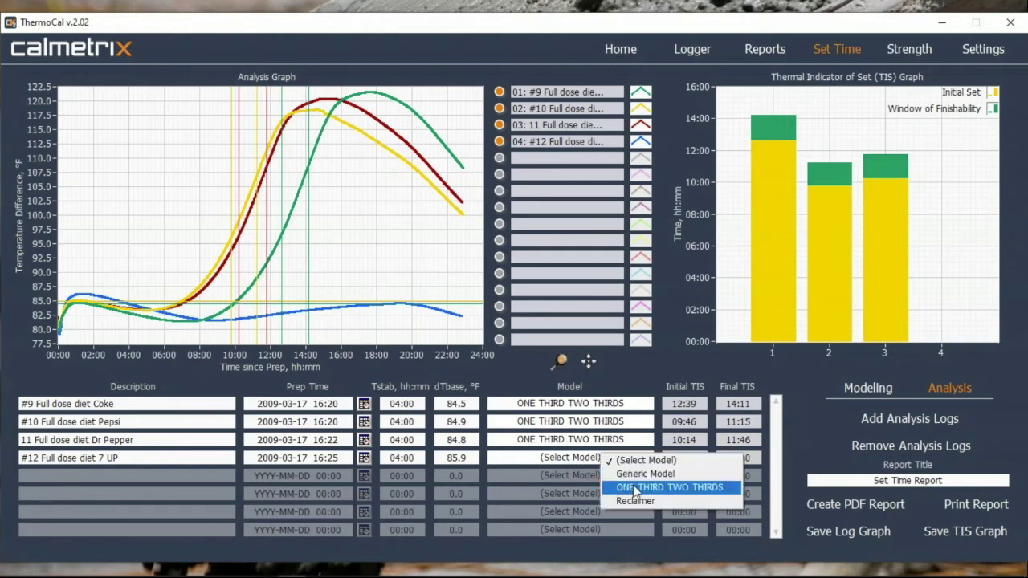
pyautogui.click(633, 486)
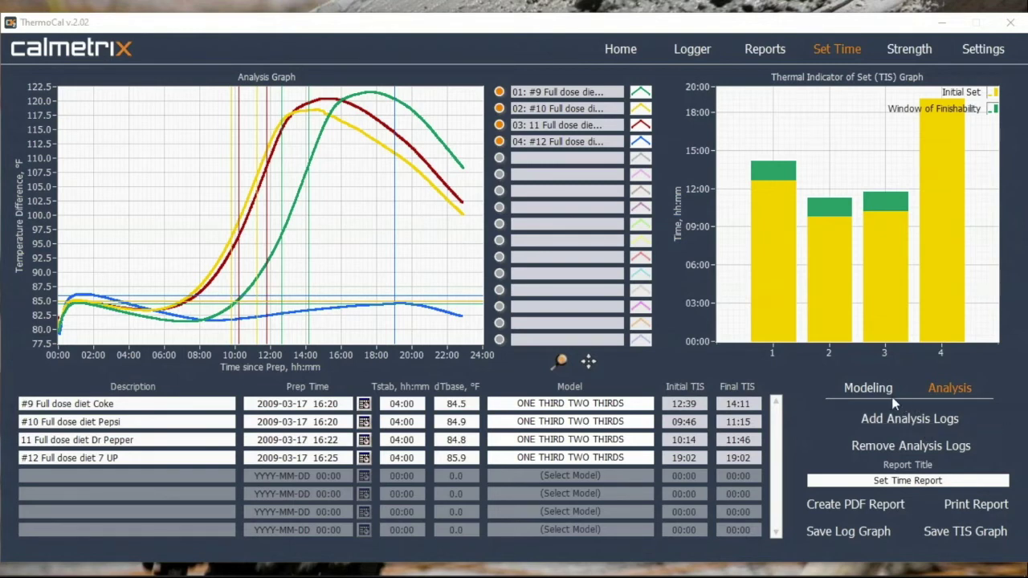
# Switch Set Time to the Modeling view showing ONE THIRD TWO THIRDS at fractions 0.33 and 0.66.
pyautogui.click(867, 391)
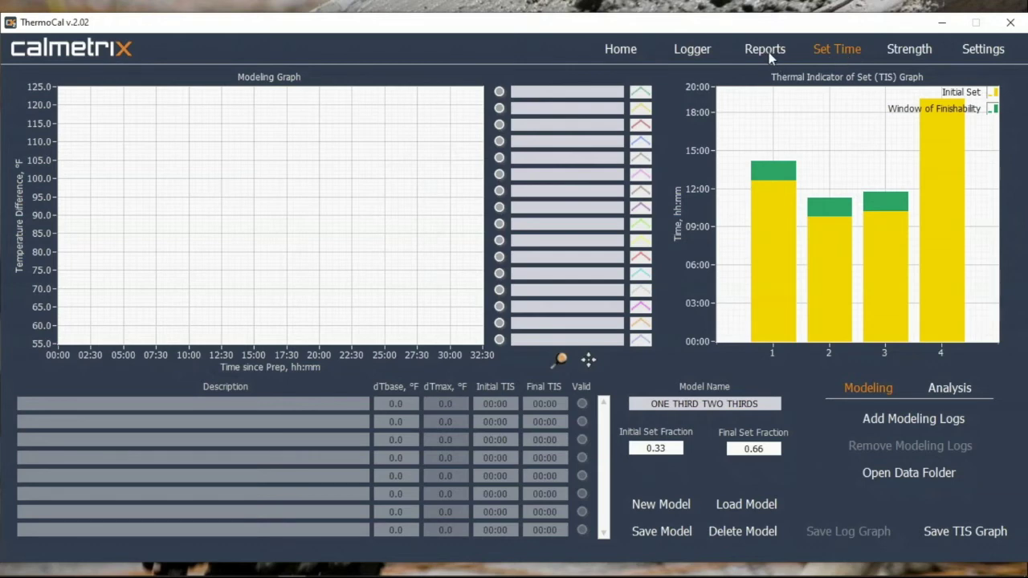
# Go back to the Set Time analysis results for the four diet soda logs, then open the Strength page.
pyautogui.click(950, 389)
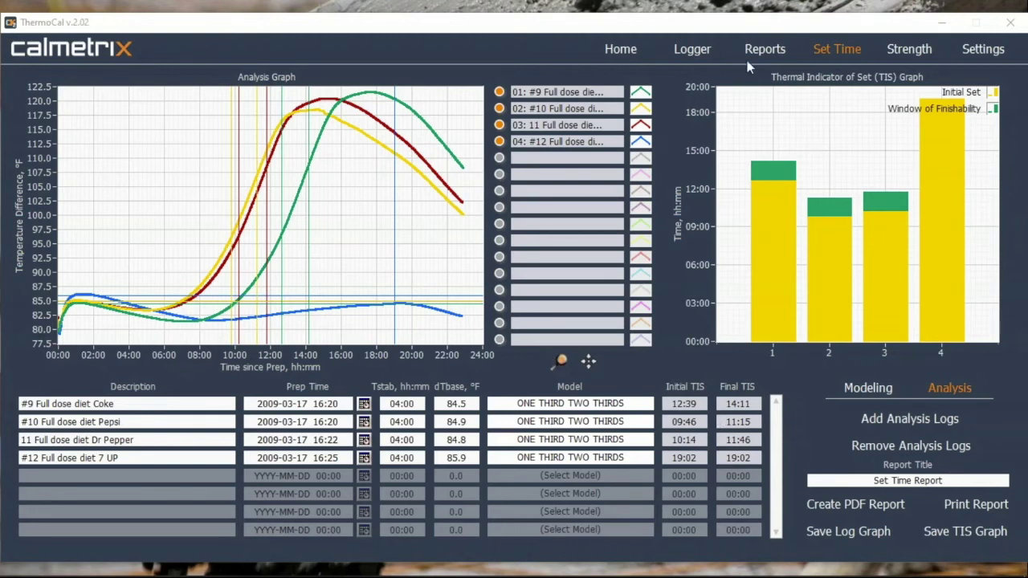
pyautogui.click(916, 51)
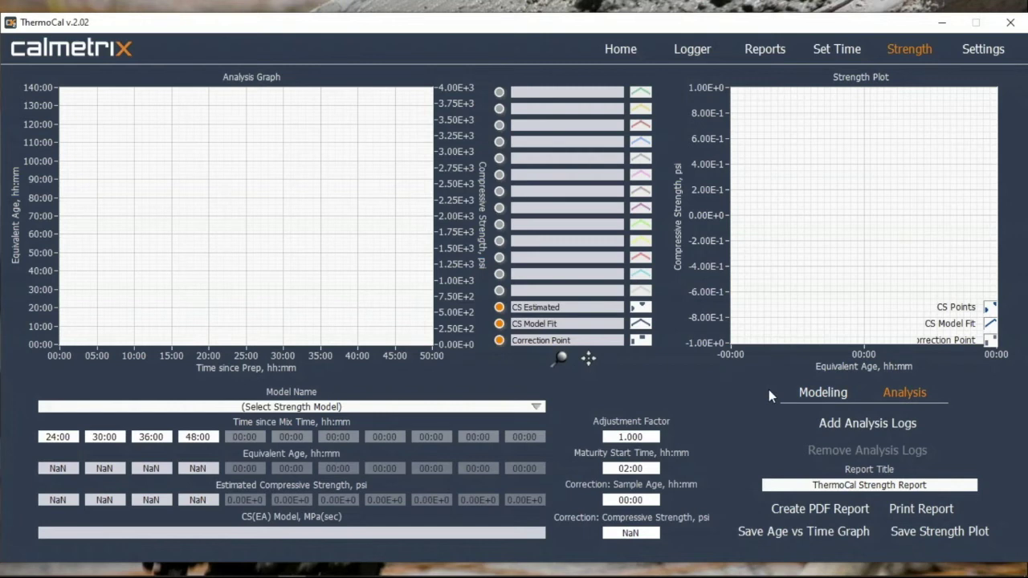
pyautogui.click(861, 426)
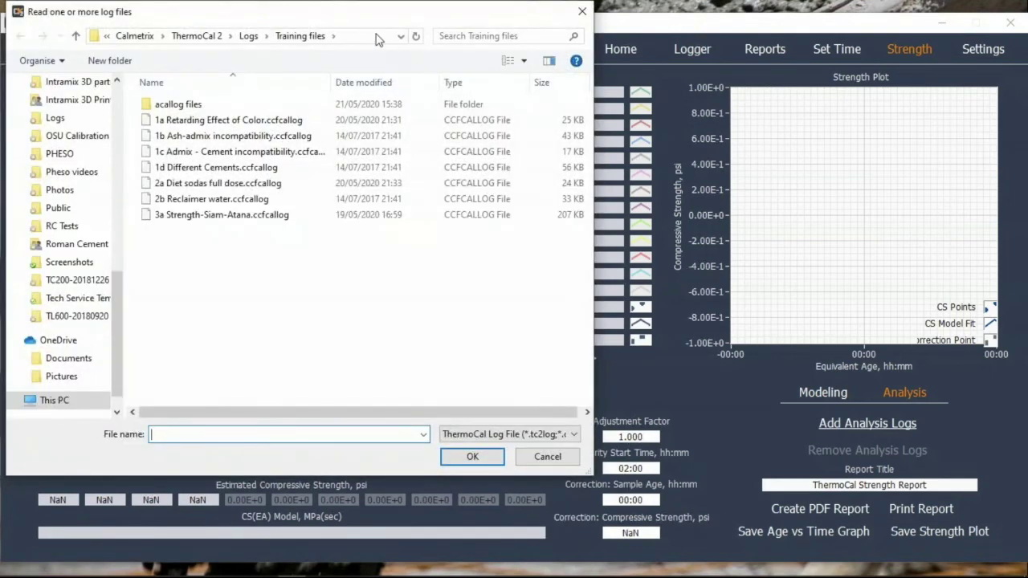
# Open the 3a Strength-Siam-Atana log file and import only the Nov 11, 2018 18:55 log.
pyautogui.click(224, 220)
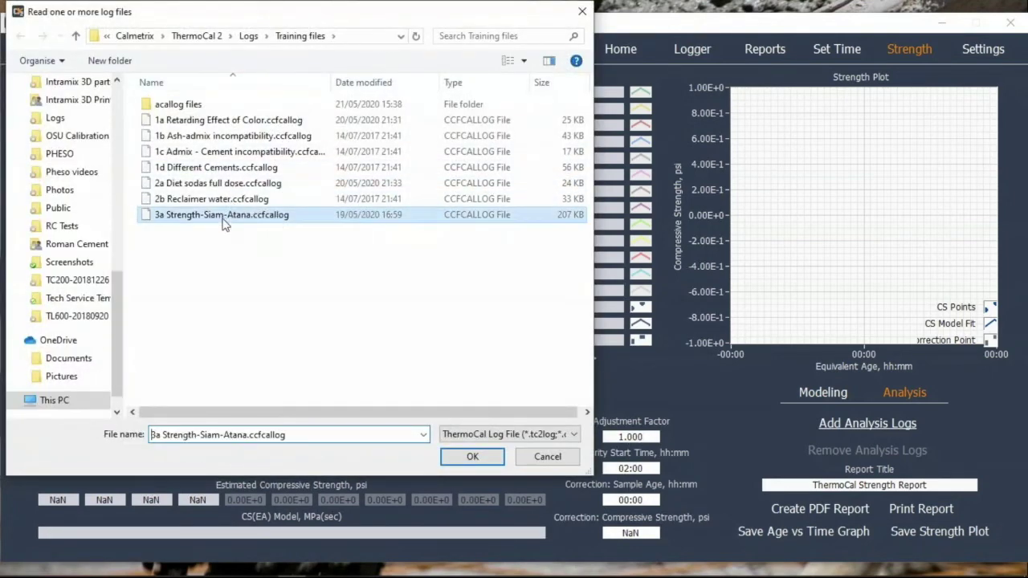
pyautogui.click(471, 458)
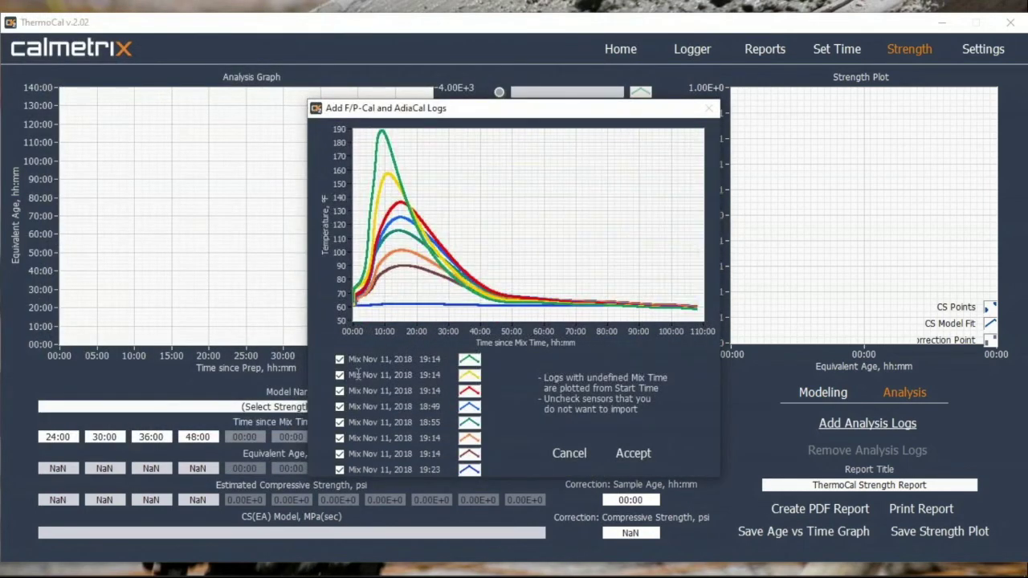
pyautogui.click(339, 359)
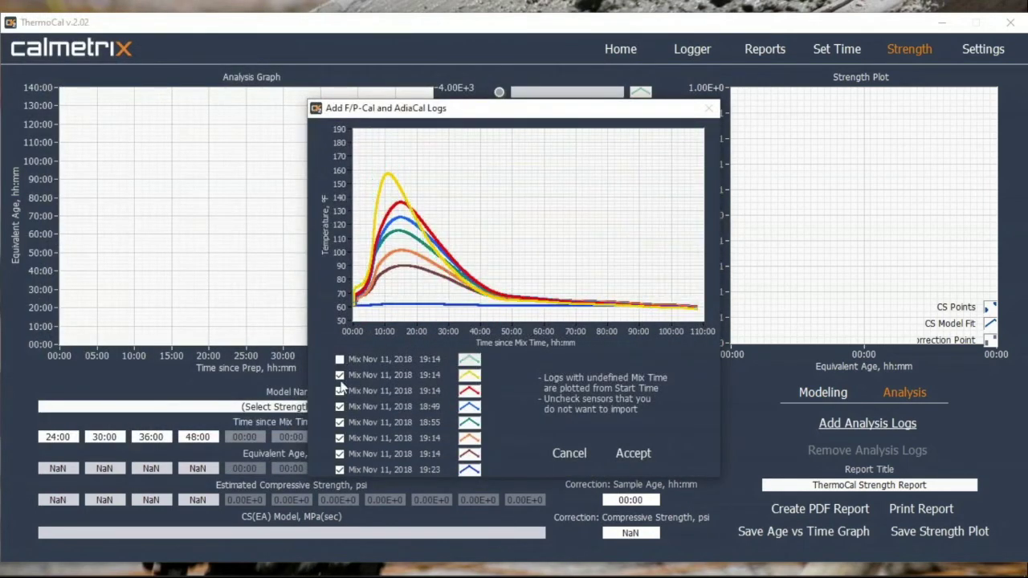
pyautogui.click(339, 375)
pyautogui.click(339, 391)
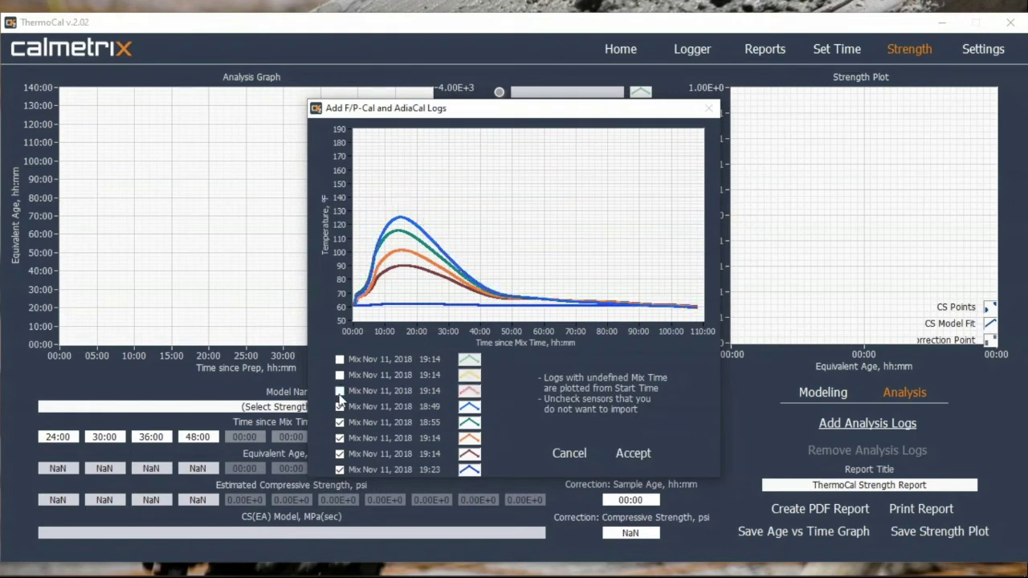
pyautogui.click(339, 406)
pyautogui.click(339, 437)
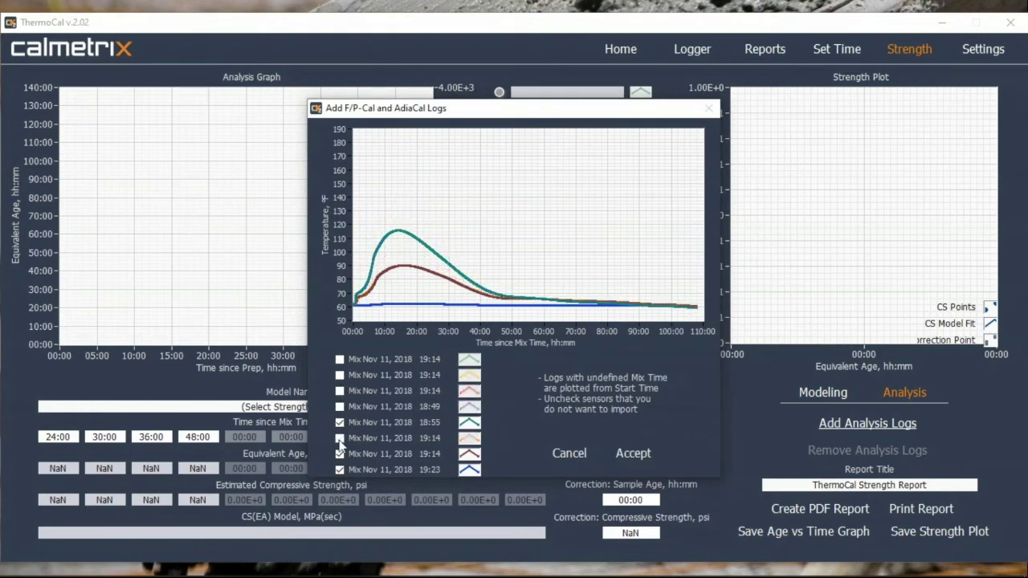
pyautogui.click(339, 454)
pyautogui.click(339, 470)
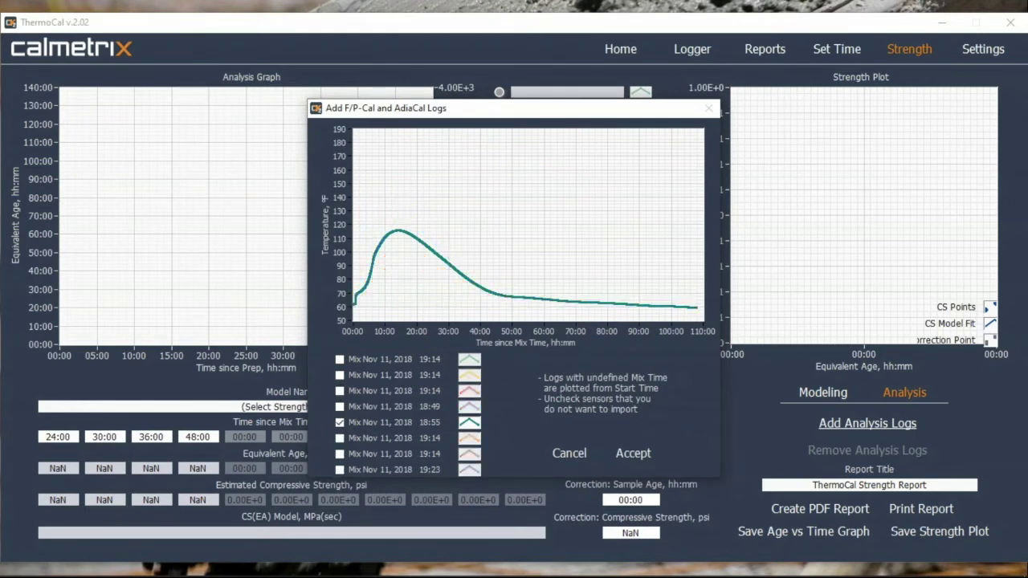
pyautogui.click(632, 453)
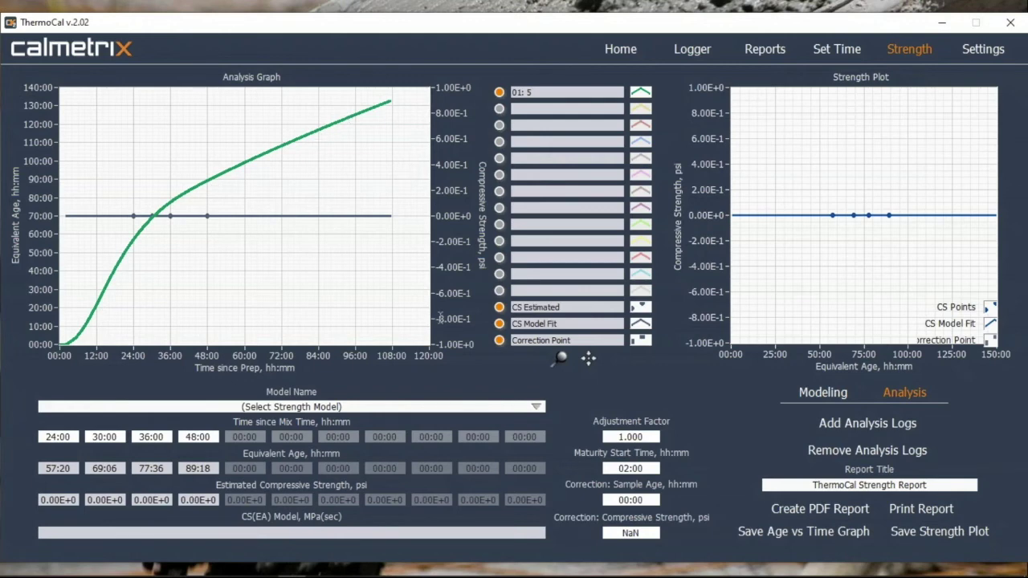
# Select the Siam-Atana Mix model from the Model Name list.
pyautogui.click(310, 409)
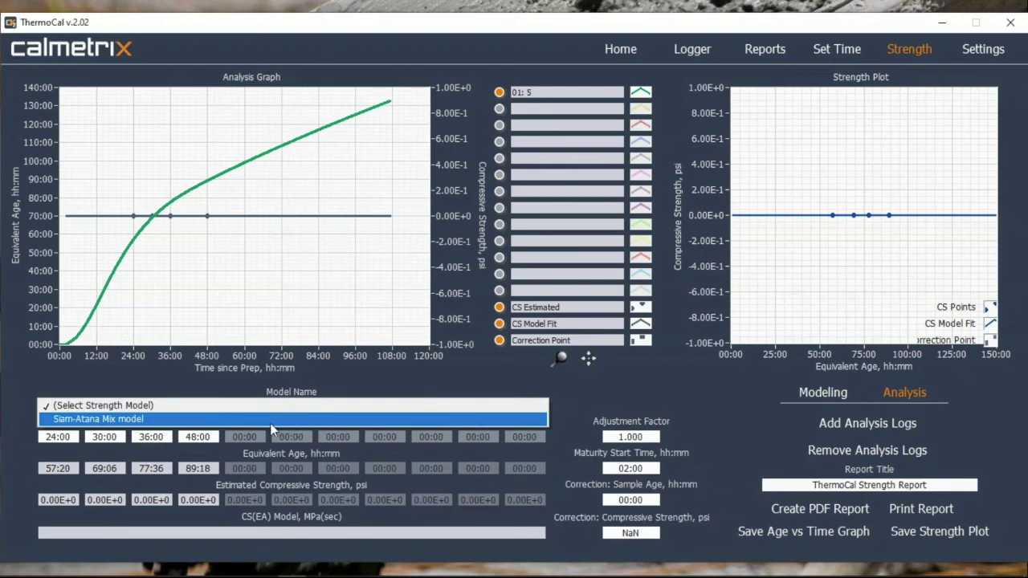
pyautogui.click(214, 419)
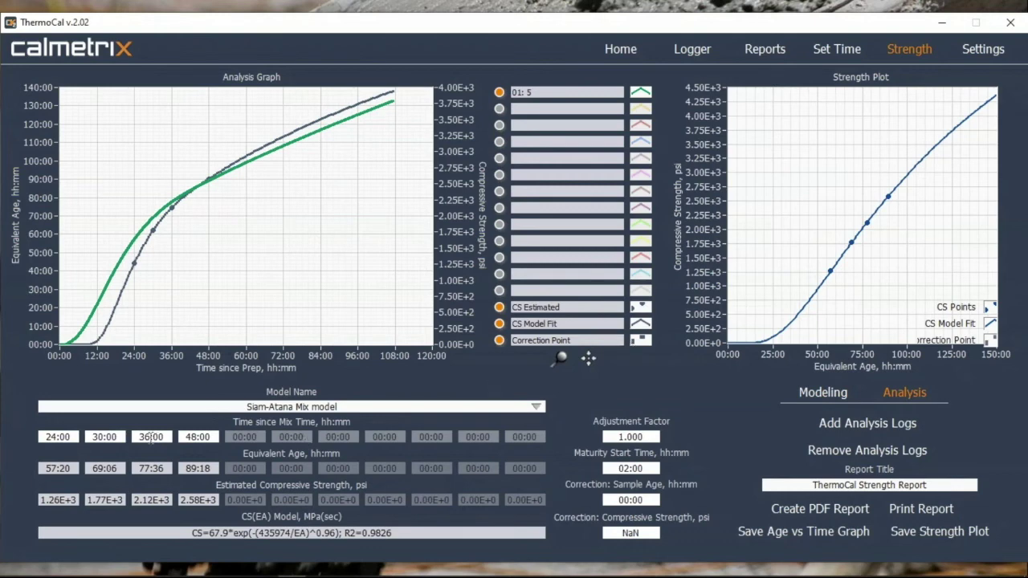
# Delete the 30:00 test age and change 36:00 to 30:00, leaving 24, 30 and 48 hours.
pyautogui.doubleClick(87, 442)
pyautogui.write('30')
pyautogui.doubleClick(145, 437)
pyautogui.click(99, 437)
pyautogui.press('Delete')
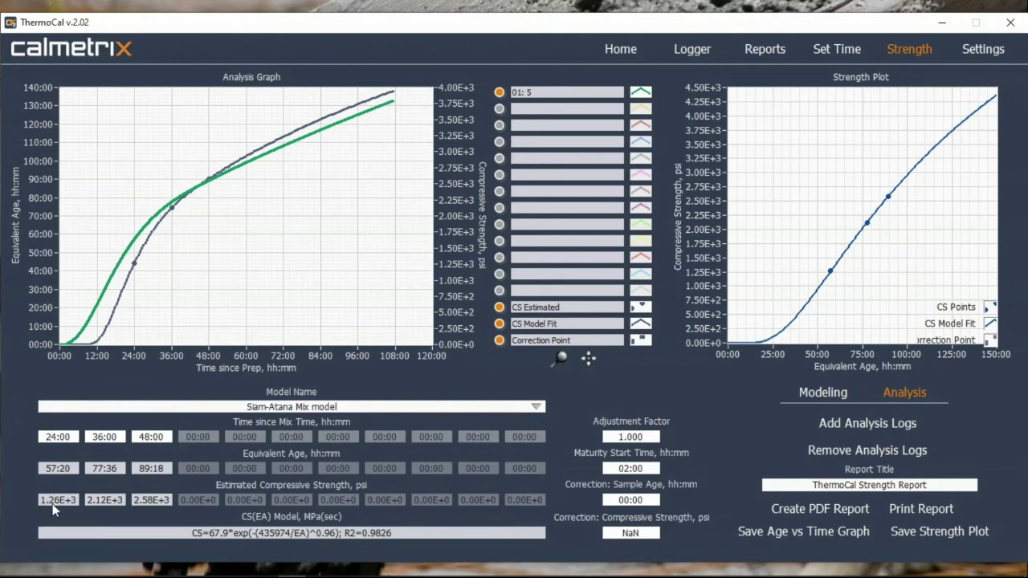
pyautogui.doubleClick(96, 437)
pyautogui.write('30')
pyautogui.press('Tab')
# Change the 48:00 test age to 32:00, then add 48:00 and 72:00 as fourth and fifth ages.
pyautogui.doubleClick(144, 437)
pyautogui.write('32')
pyautogui.doubleClick(191, 437)
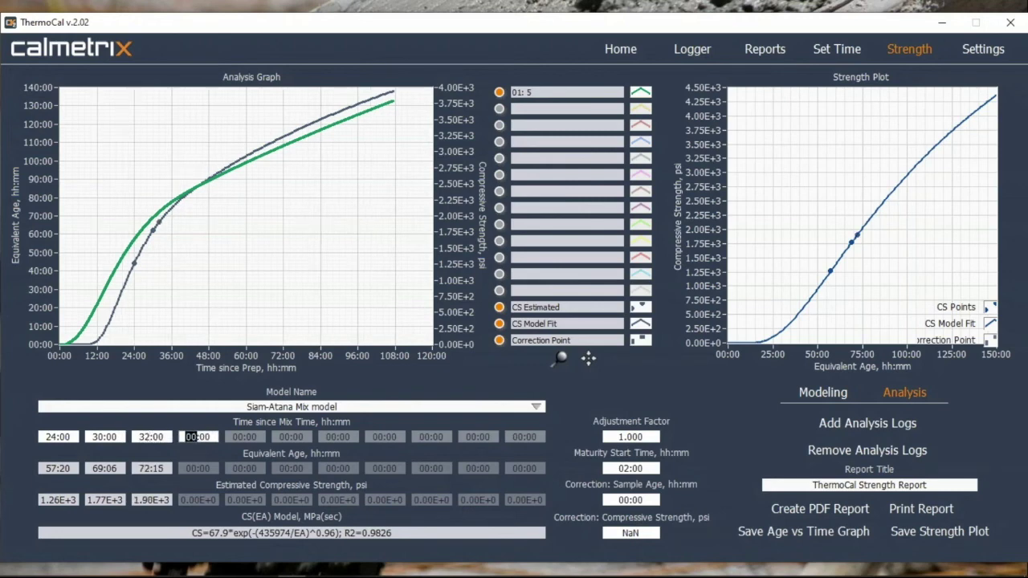
pyautogui.write('48')
pyautogui.click(223, 424)
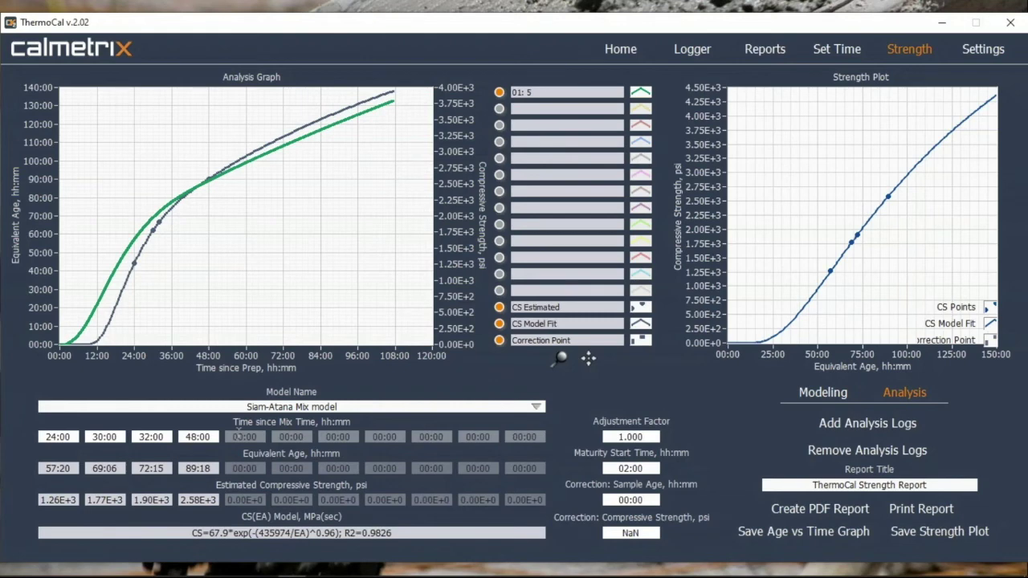
pyautogui.doubleClick(239, 434)
pyautogui.write('72:00')
pyautogui.press('Return')
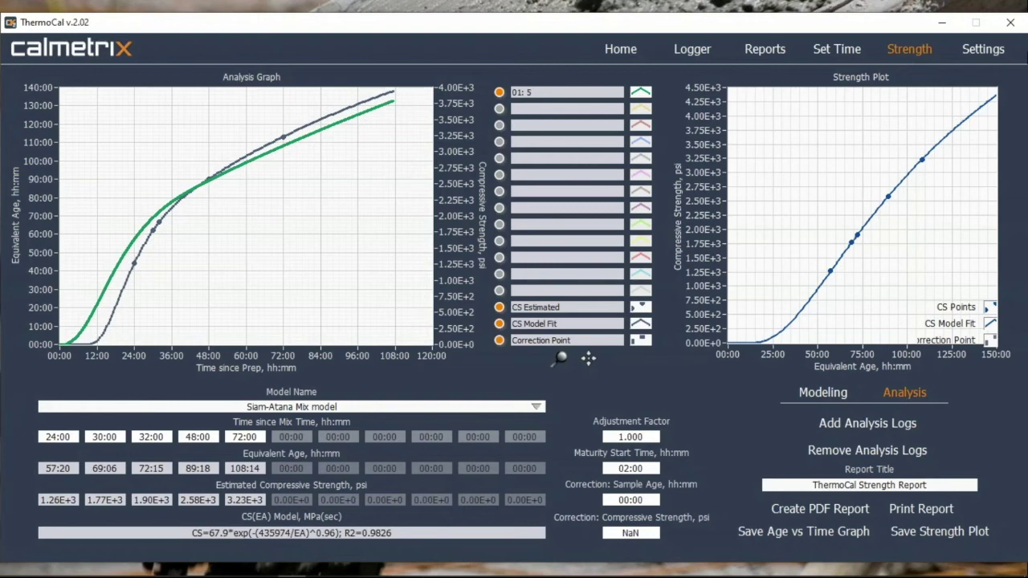
# Return ThermoCal to Home, then advance the slide show to slide 15 on F-Cal 8100 trade-in discounts.
pyautogui.click(620, 52)
pyautogui.hotkey('alt', 'Tab')
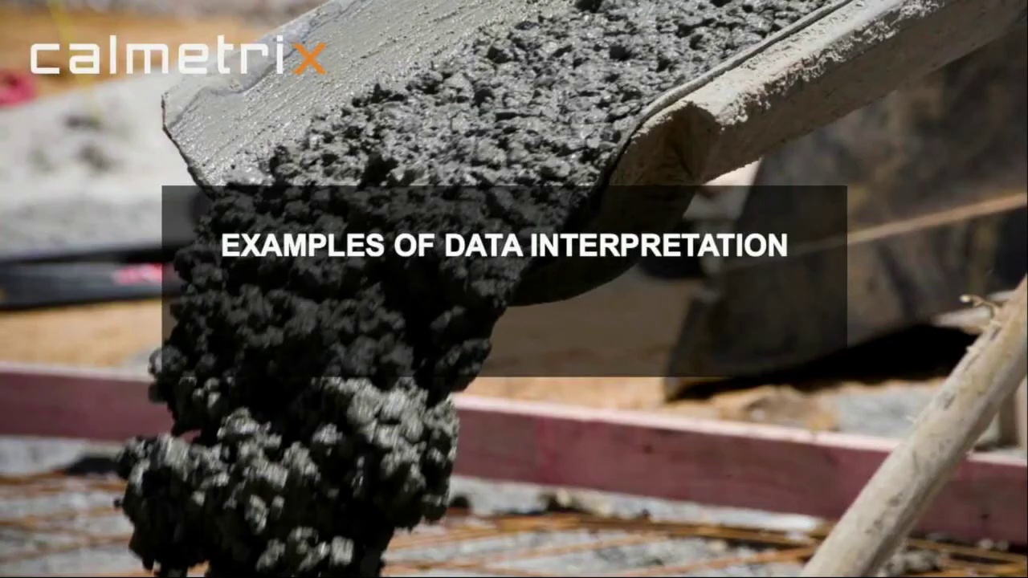
pyautogui.press('Right')
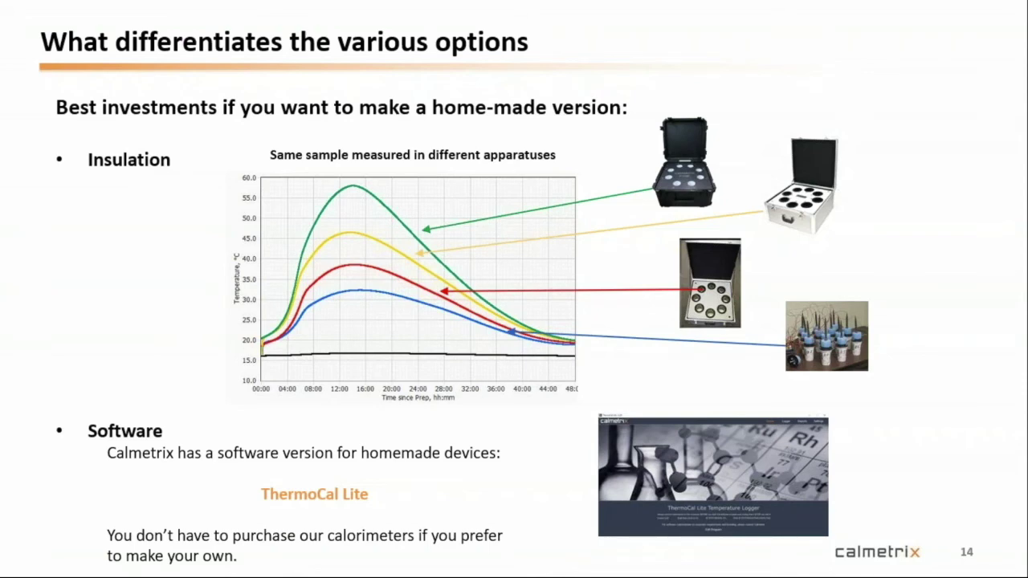
pyautogui.press('Right')
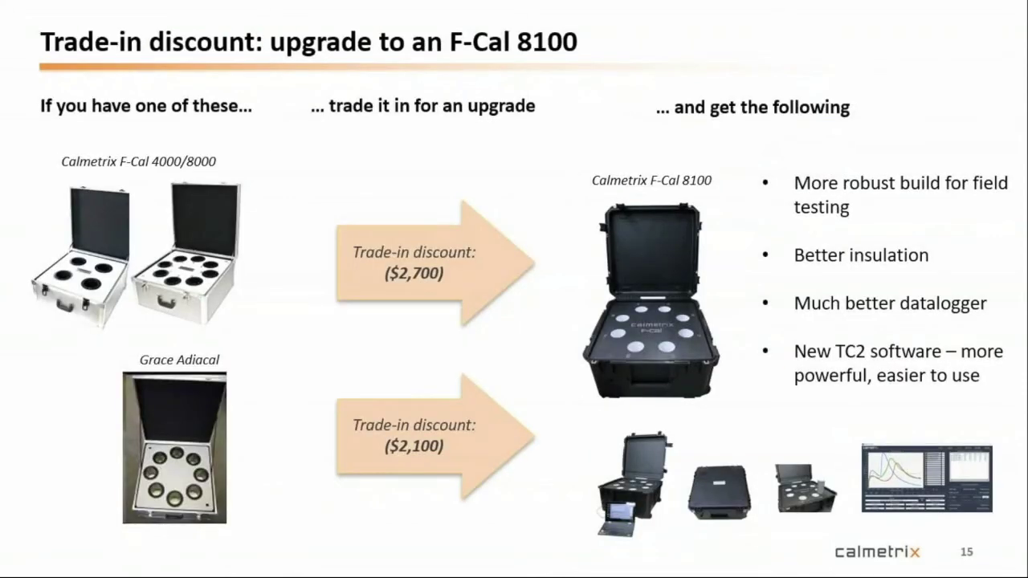